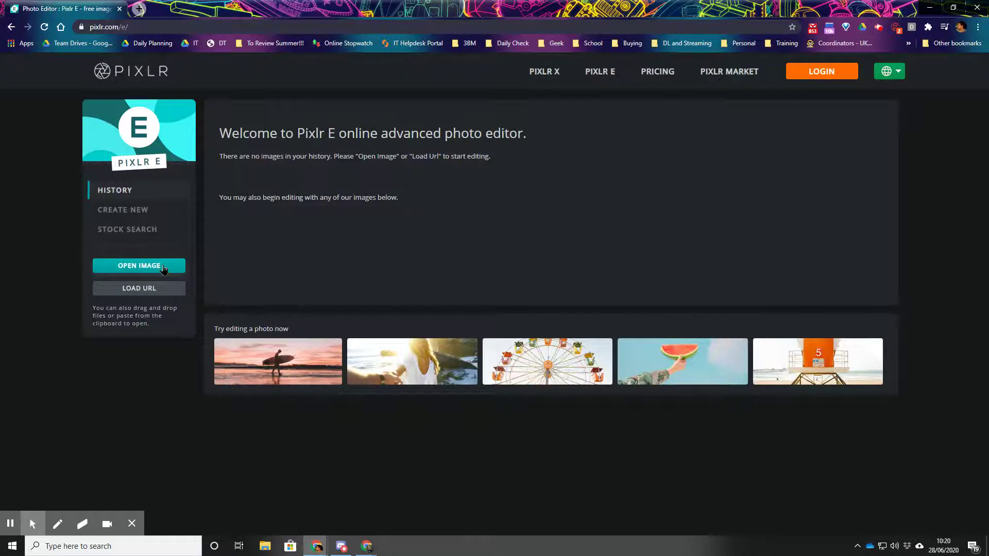
# Open the image My_Super_Hero_Pose_by_Something_Unnatural from the Desktop folder
pyautogui.click(163, 267)
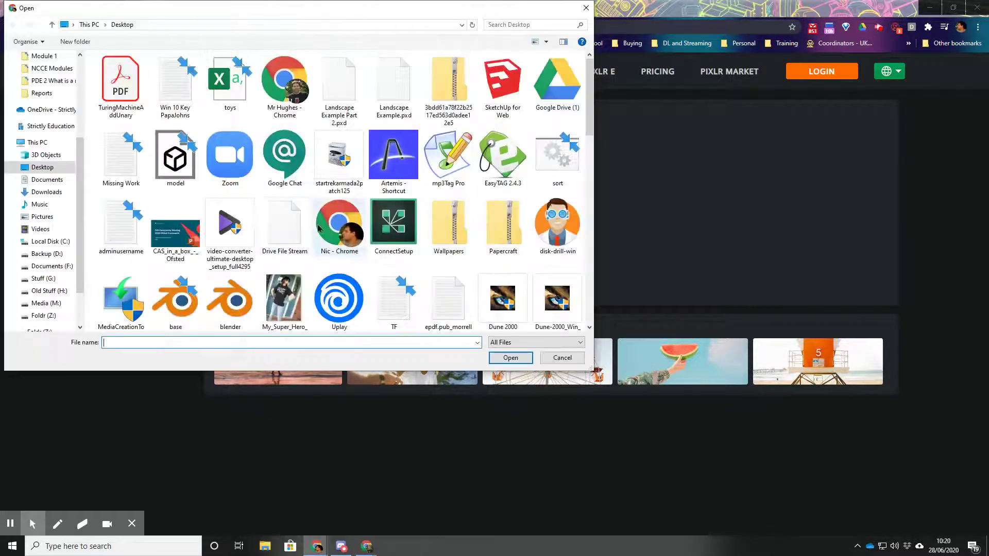
pyautogui.scroll(-2, 319, 228)
pyautogui.click(284, 206)
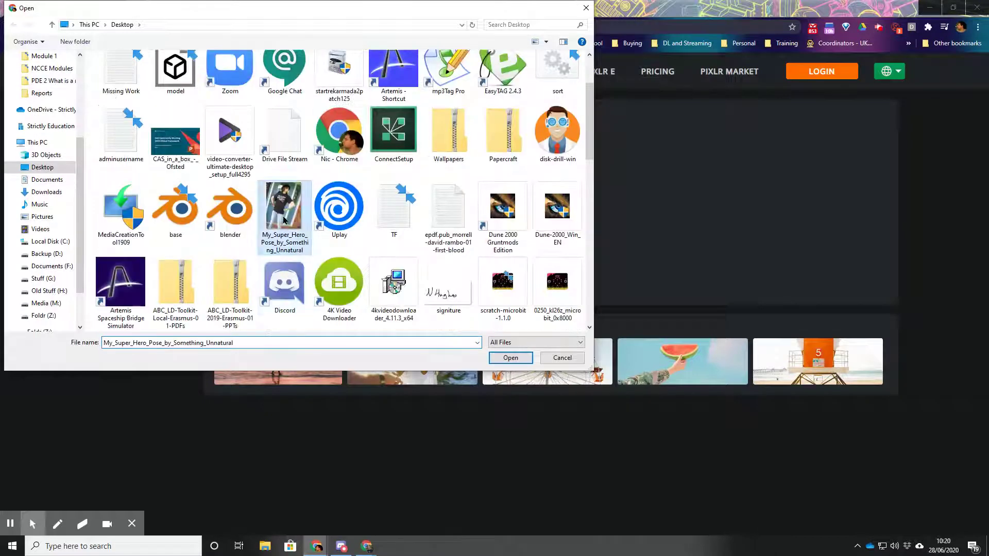
pyautogui.click(499, 363)
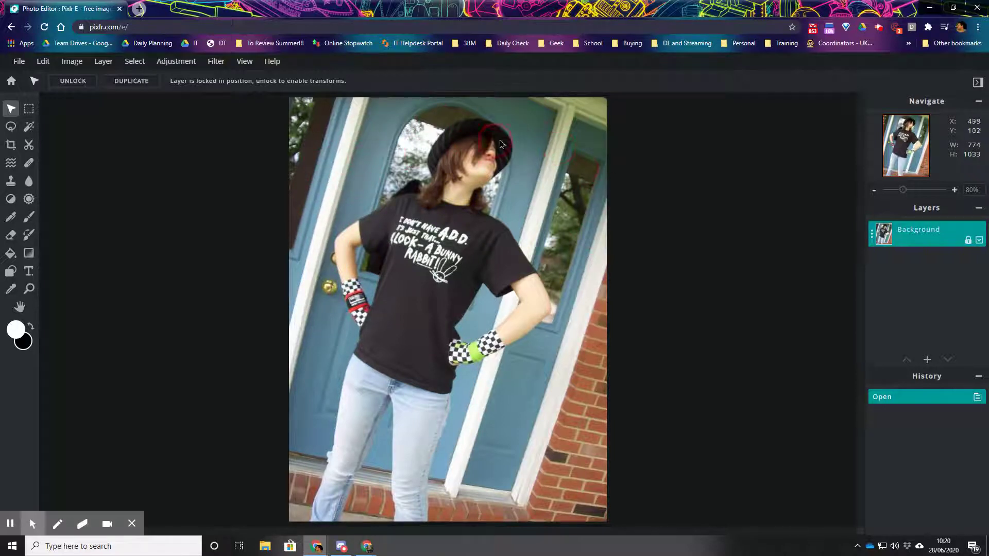
# Add an empty layer above the background photo and make it the active layer
pyautogui.click(927, 360)
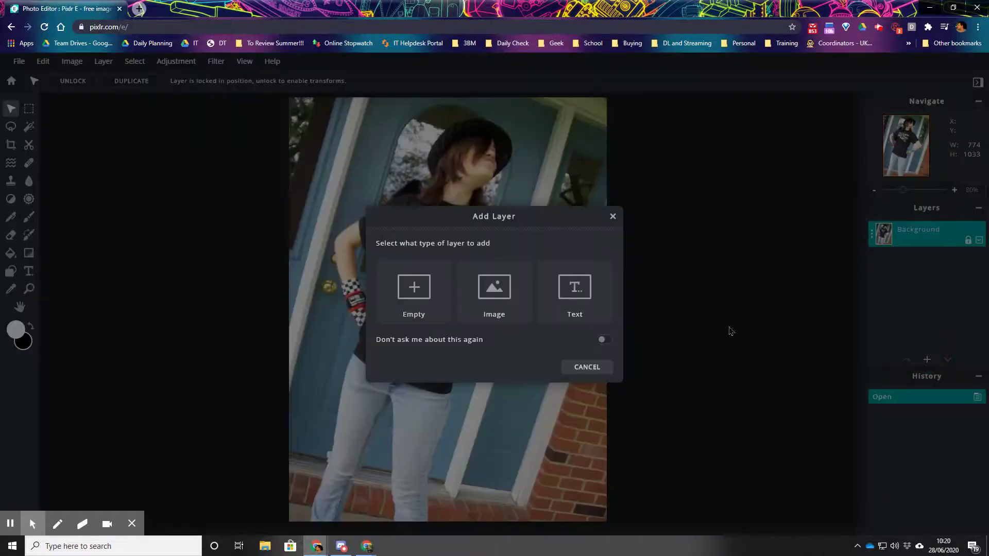
pyautogui.click(410, 297)
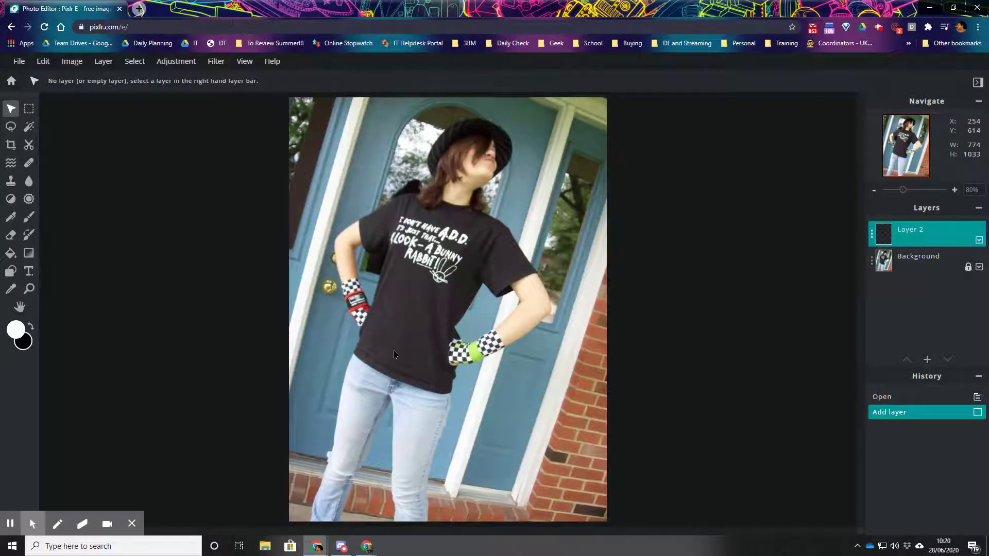
pyautogui.click(915, 268)
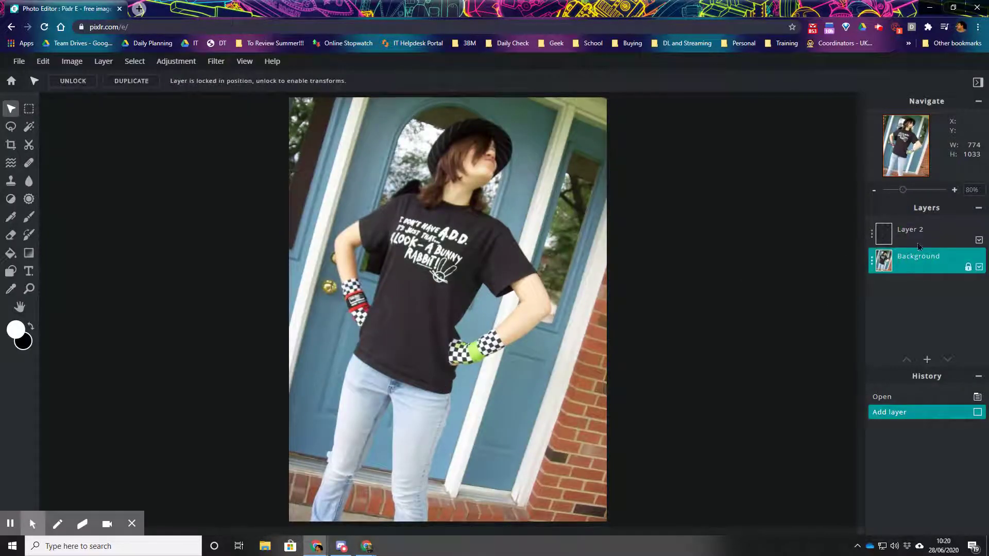
pyautogui.moveTo(917, 242); pyautogui.dragTo(900, 237)
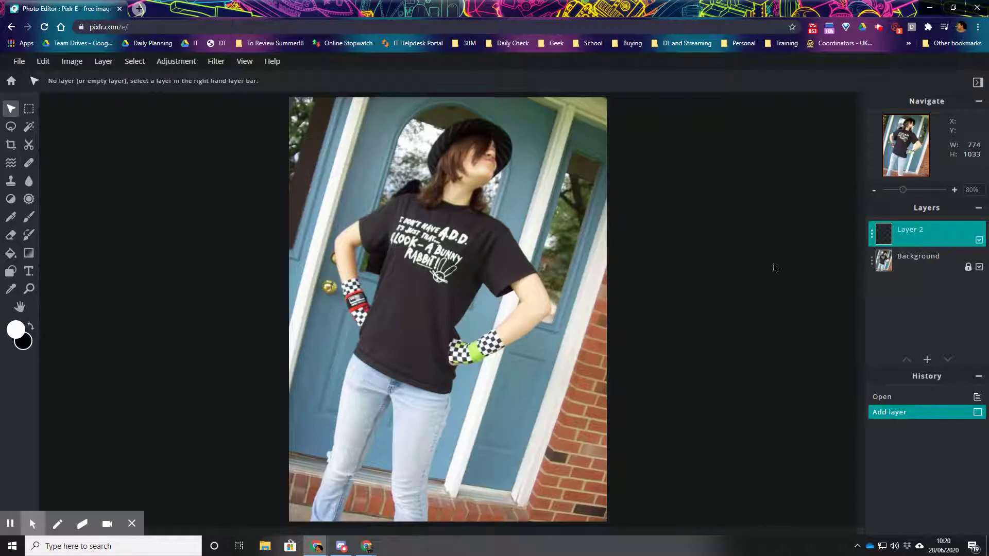
pyautogui.click(924, 267)
pyautogui.click(922, 233)
# Choose the Brush tool and set the foreground colour to the yellow-green #D4E425
pyautogui.click(29, 218)
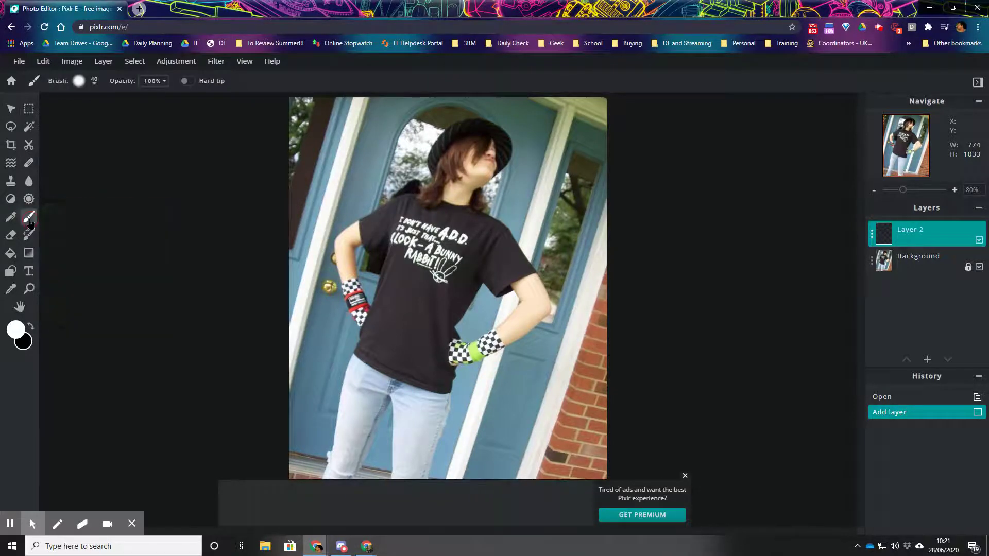
pyautogui.click(16, 329)
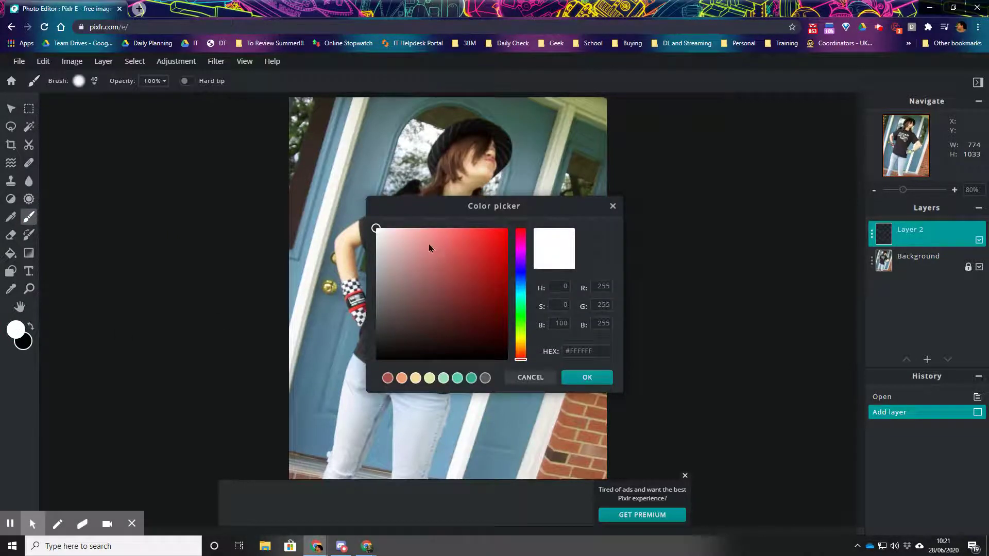
pyautogui.moveTo(524, 362); pyautogui.dragTo(524, 341)
pyautogui.click(486, 242)
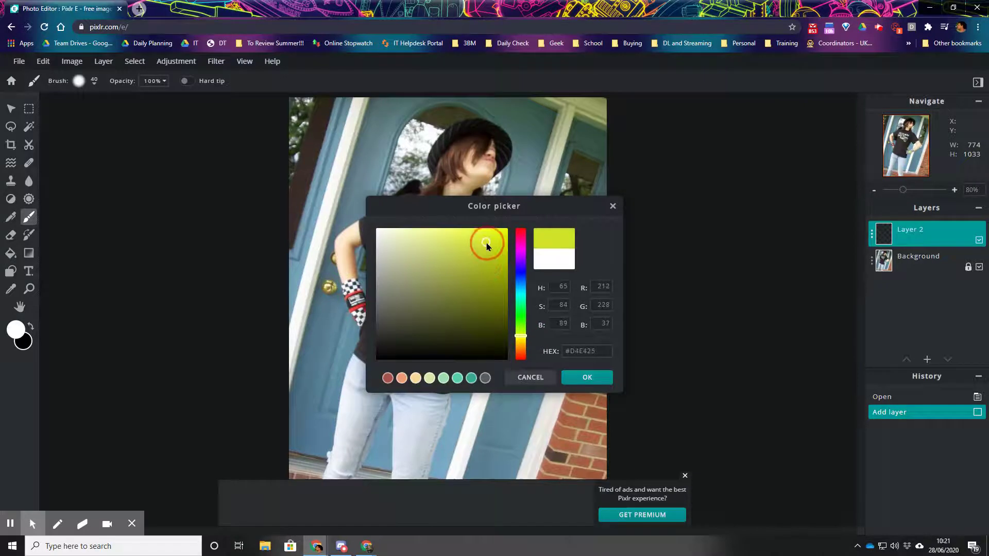
pyautogui.click(585, 379)
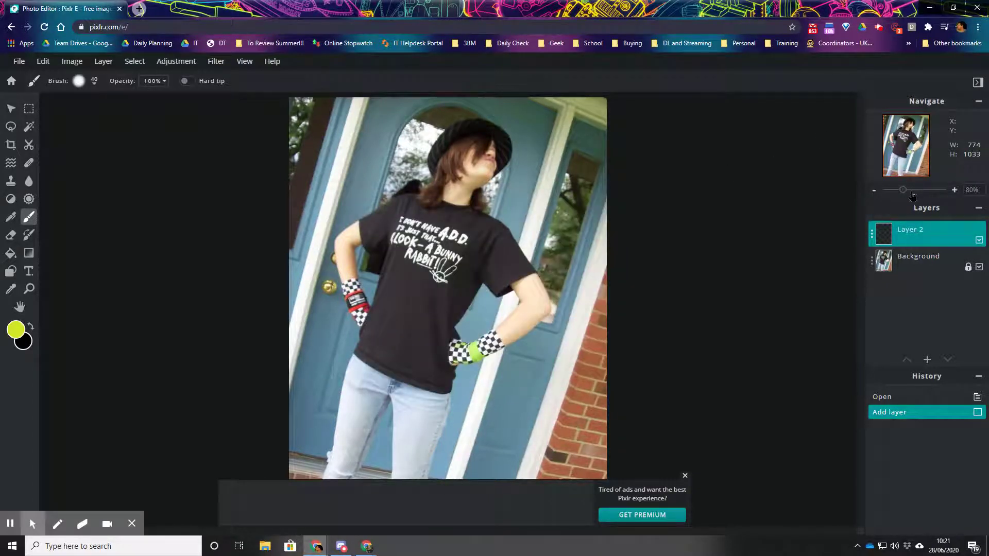
# Set the brush to the 20 px hard round preset for painting at 100% zoom
pyautogui.moveTo(905, 193); pyautogui.dragTo(910, 194)
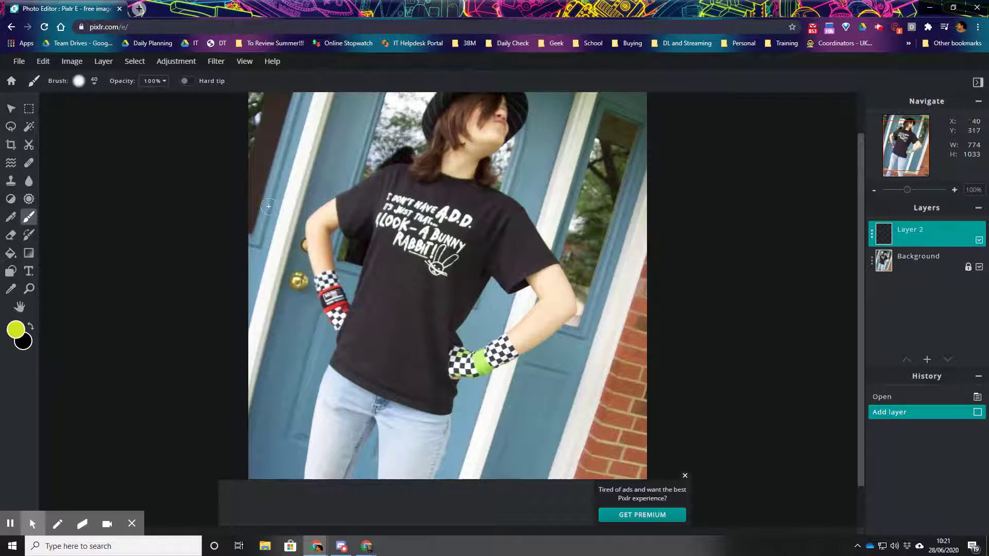
pyautogui.click(95, 85)
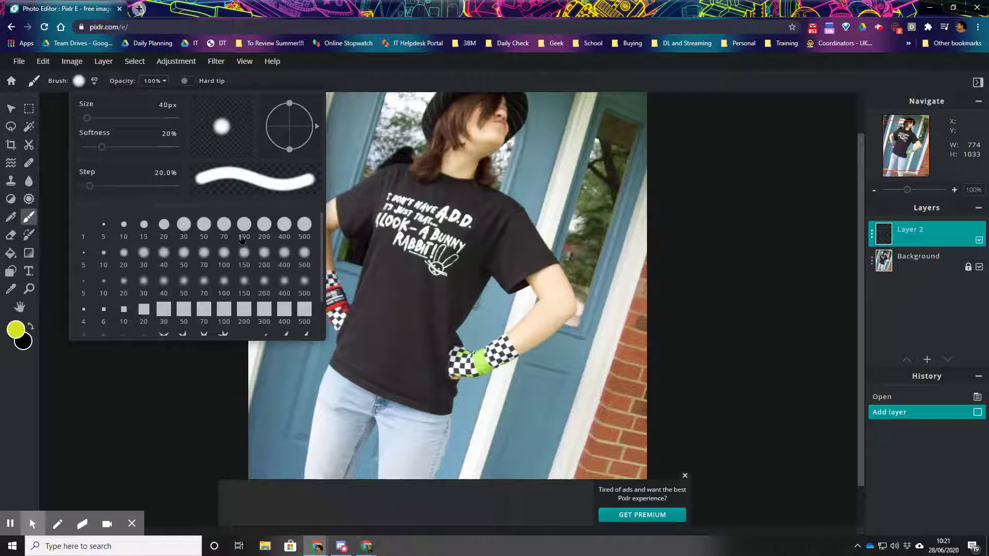
pyautogui.click(164, 227)
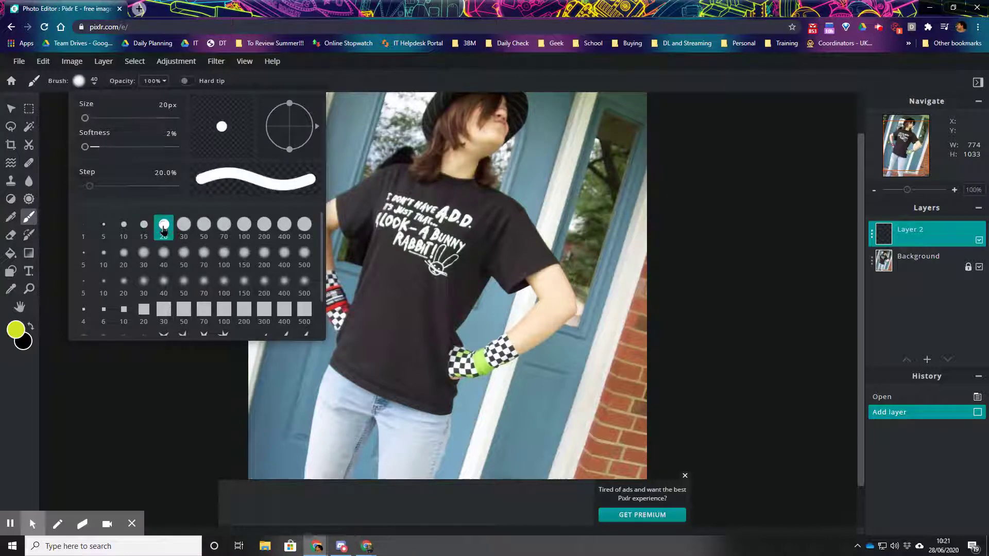
pyautogui.click(62, 189)
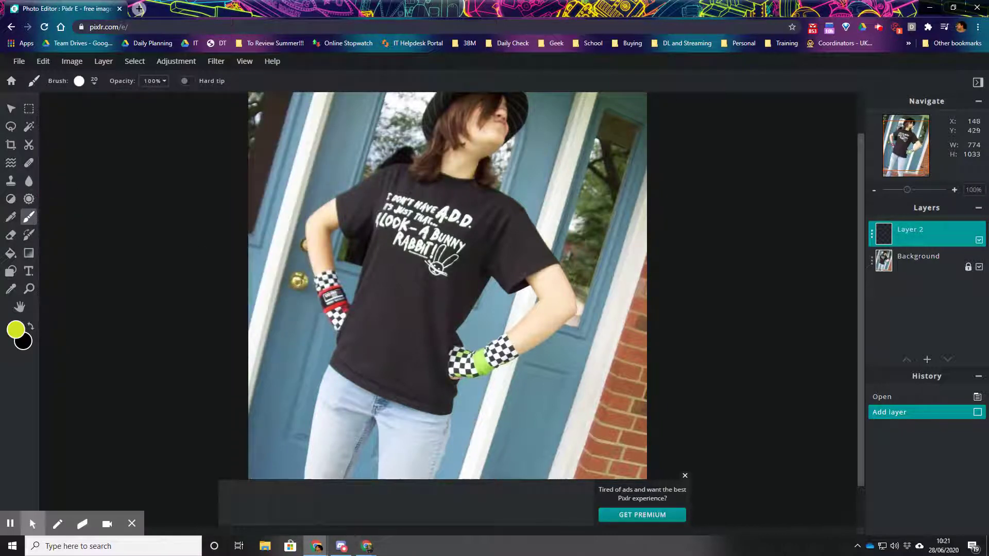
# Paint a closed yellow-green outline around the person's shirt and both arms down to the wristbands on the empty layer
pyautogui.moveTo(311, 231); pyautogui.dragTo(312, 273)
pyautogui.moveTo(315, 214)
pyautogui.mouseDown()
pyautogui.moveTo(312, 242)
pyautogui.moveTo(316, 214)
pyautogui.moveTo(344, 205)
pyautogui.mouseUp()
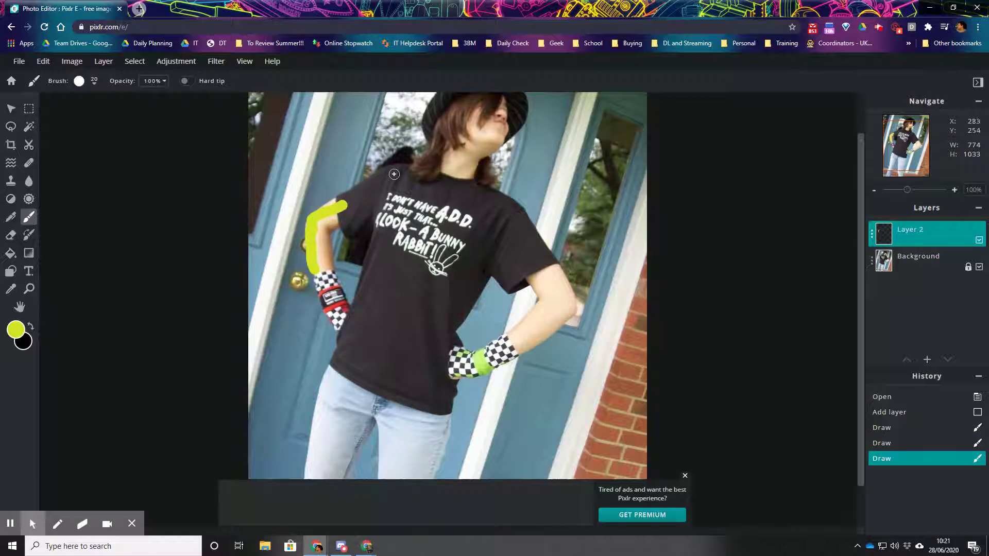
pyautogui.moveTo(401, 169)
pyautogui.mouseDown()
pyautogui.moveTo(338, 199)
pyautogui.moveTo(334, 226)
pyautogui.moveTo(381, 210)
pyautogui.moveTo(367, 260)
pyautogui.mouseUp()
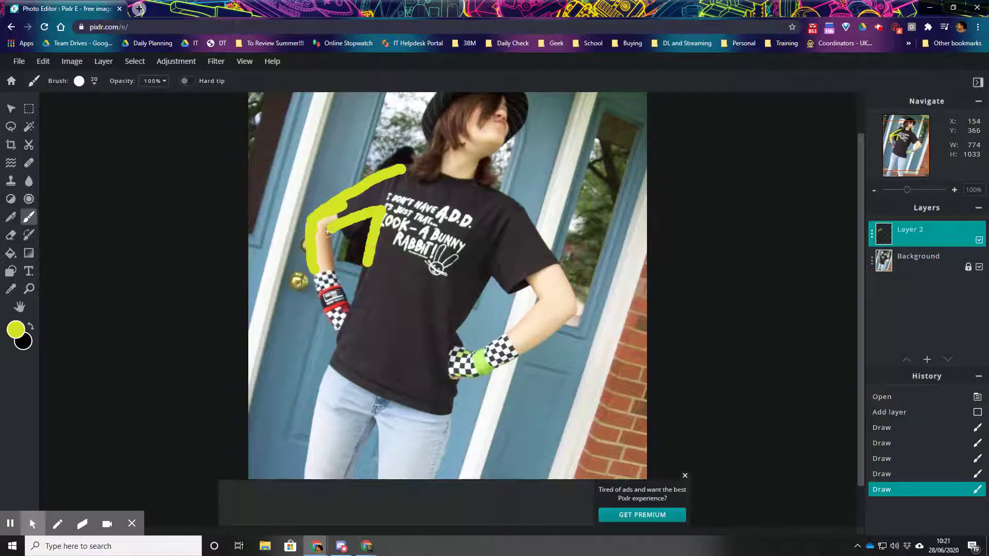
pyautogui.moveTo(328, 232)
pyautogui.mouseDown()
pyautogui.moveTo(331, 264)
pyautogui.moveTo(320, 268)
pyautogui.moveTo(322, 220)
pyautogui.moveTo(400, 169)
pyautogui.moveTo(414, 185)
pyautogui.moveTo(437, 177)
pyautogui.moveTo(508, 200)
pyautogui.moveTo(558, 267)
pyautogui.moveTo(573, 313)
pyautogui.moveTo(524, 351)
pyautogui.moveTo(511, 336)
pyautogui.moveTo(544, 306)
pyautogui.moveTo(542, 291)
pyautogui.moveTo(493, 247)
pyautogui.moveTo(454, 343)
pyautogui.mouseUp()
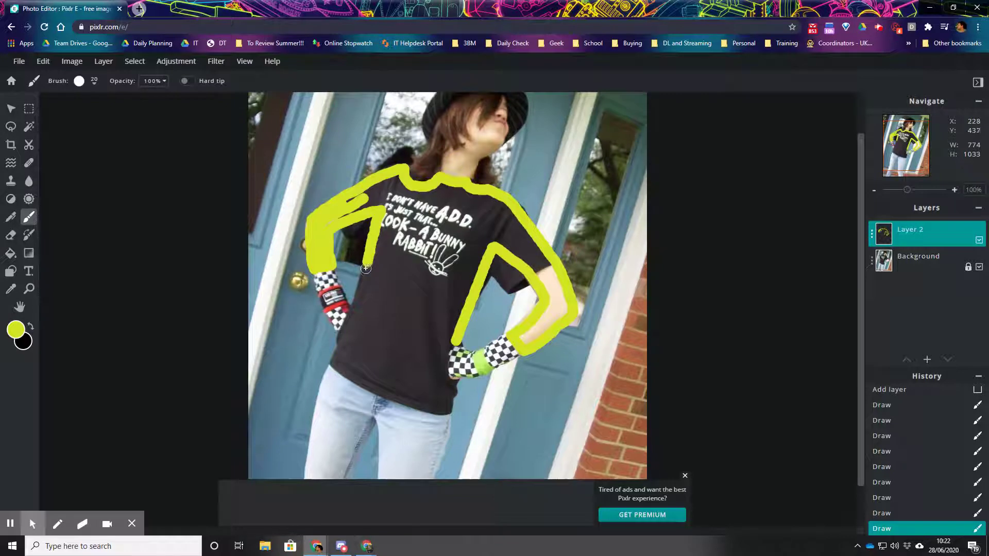
pyautogui.moveTo(366, 264)
pyautogui.mouseDown()
pyautogui.moveTo(335, 347)
pyautogui.moveTo(343, 355)
pyautogui.moveTo(450, 397)
pyautogui.moveTo(439, 366)
pyautogui.moveTo(464, 344)
pyautogui.mouseUp()
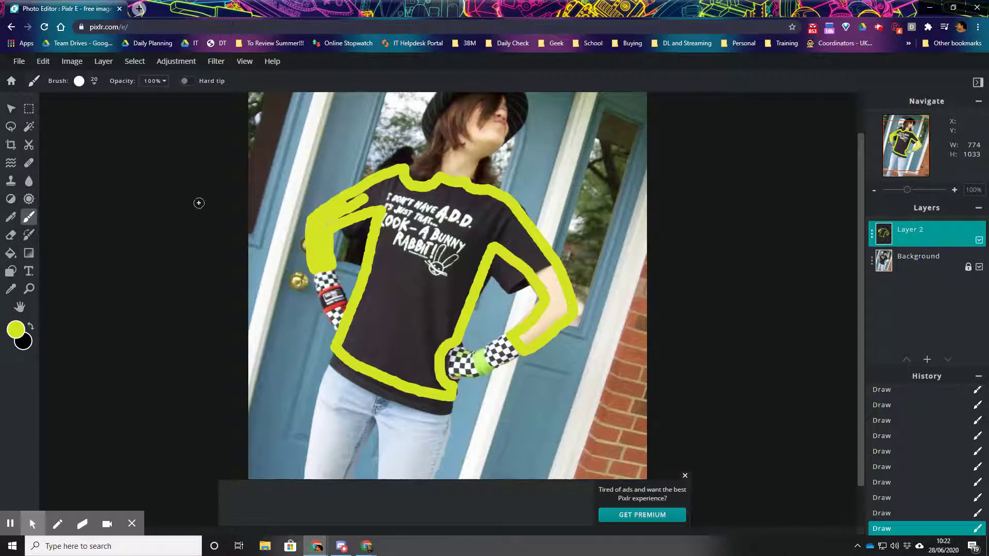
# Fill the outlined shirt and arms with yellow-green and brush over the thin seam lines left inside the outline
pyautogui.click(11, 253)
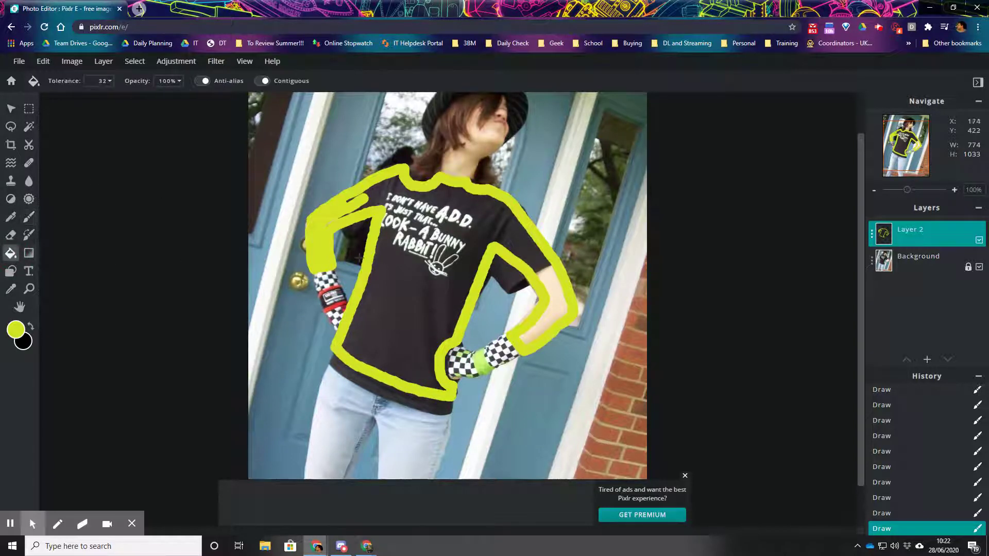
pyautogui.click(393, 252)
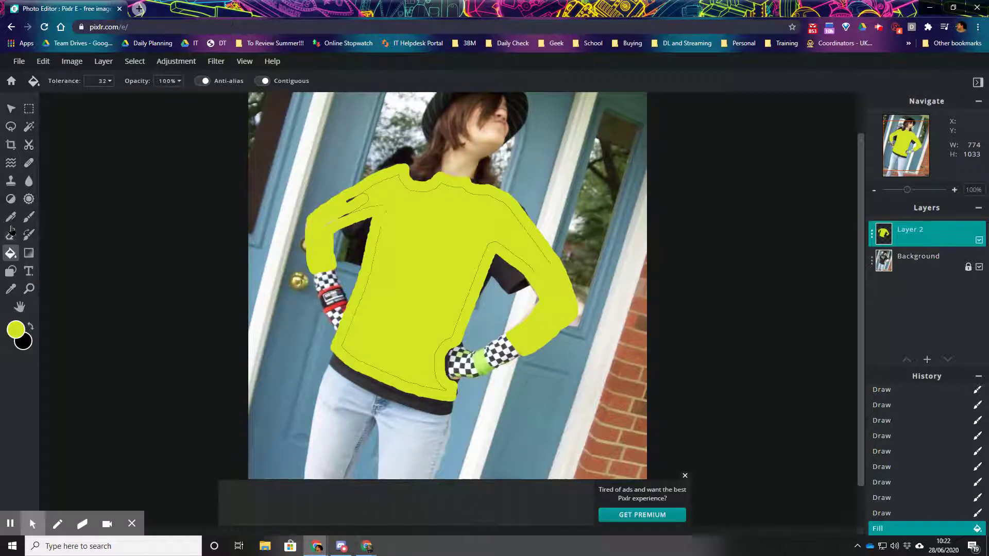
pyautogui.click(29, 217)
pyautogui.moveTo(395, 214)
pyautogui.mouseDown()
pyautogui.moveTo(364, 195)
pyautogui.moveTo(326, 220)
pyautogui.moveTo(379, 206)
pyautogui.moveTo(369, 187)
pyautogui.moveTo(395, 176)
pyautogui.moveTo(420, 192)
pyautogui.moveTo(444, 183)
pyautogui.moveTo(470, 192)
pyautogui.moveTo(503, 205)
pyautogui.moveTo(557, 296)
pyautogui.mouseUp()
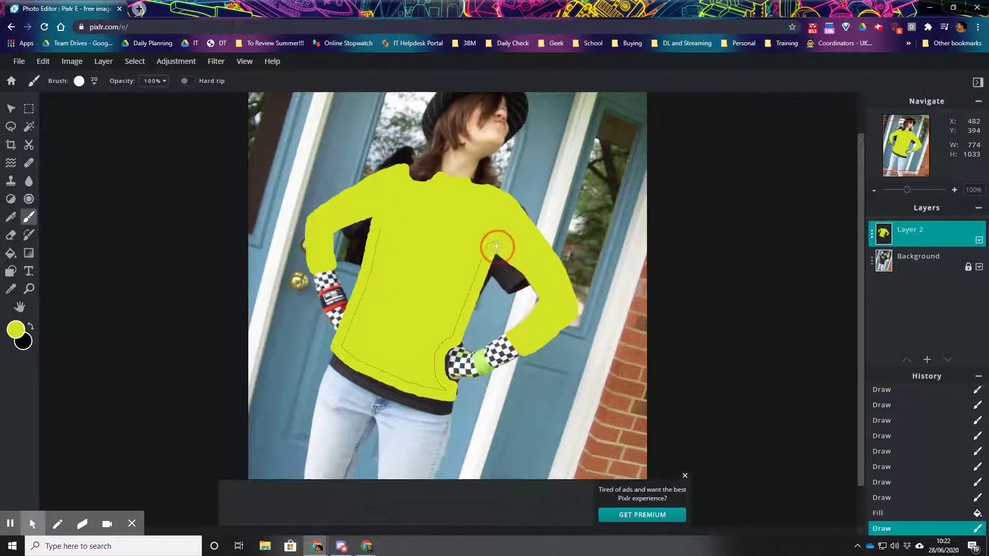
pyautogui.moveTo(453, 332)
pyautogui.mouseDown()
pyautogui.moveTo(435, 349)
pyautogui.moveTo(435, 376)
pyautogui.moveTo(448, 389)
pyautogui.moveTo(411, 386)
pyautogui.moveTo(343, 344)
pyautogui.mouseUp()
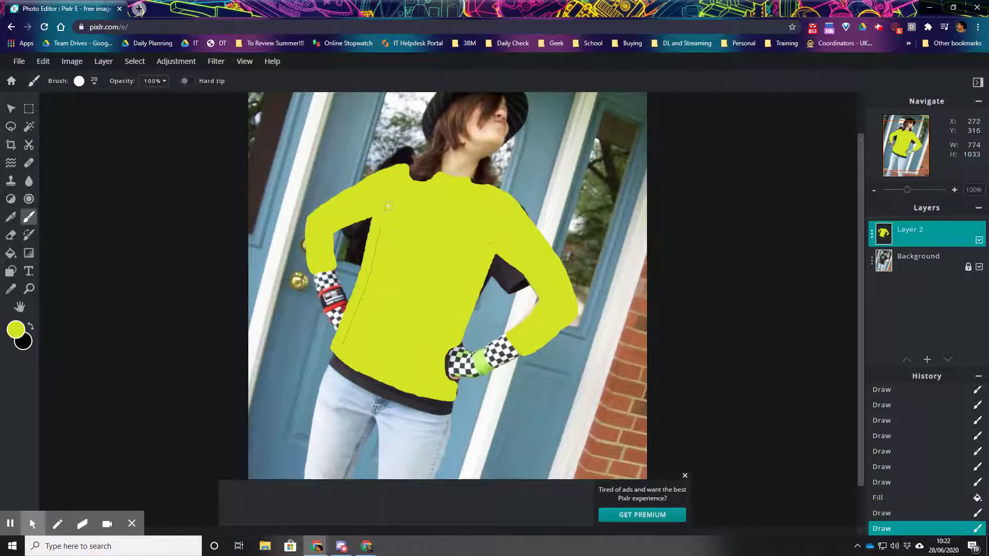
pyautogui.moveTo(388, 206); pyautogui.dragTo(340, 346)
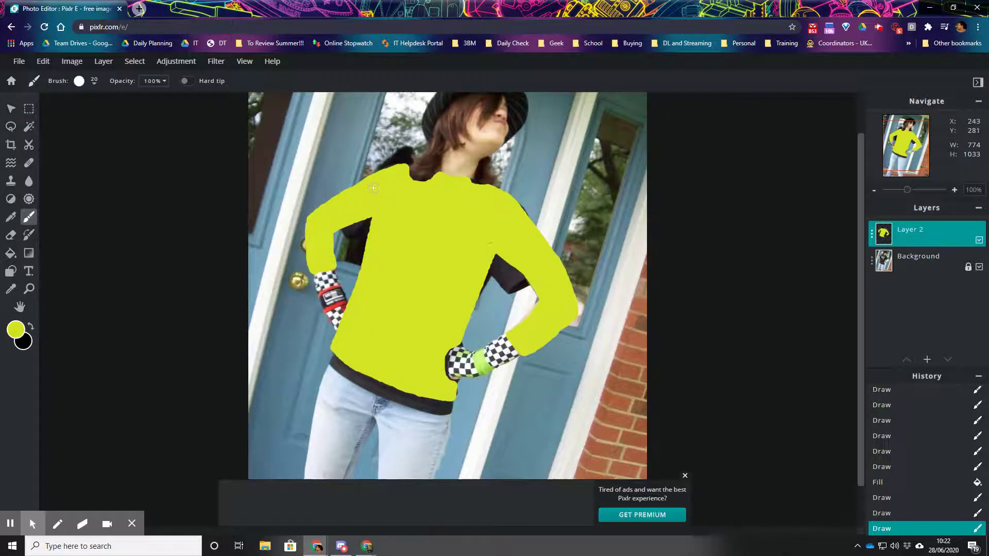
pyautogui.click(360, 200)
# Set the foreground colour to near-black for painting the trousers
pyautogui.scroll(-1, 719, 244)
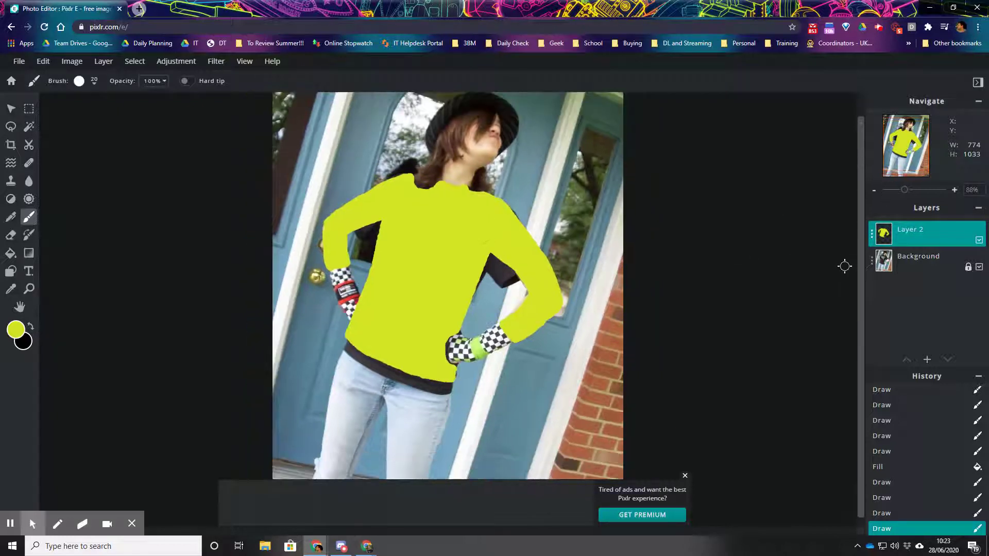
pyautogui.moveTo(859, 284); pyautogui.dragTo(857, 300)
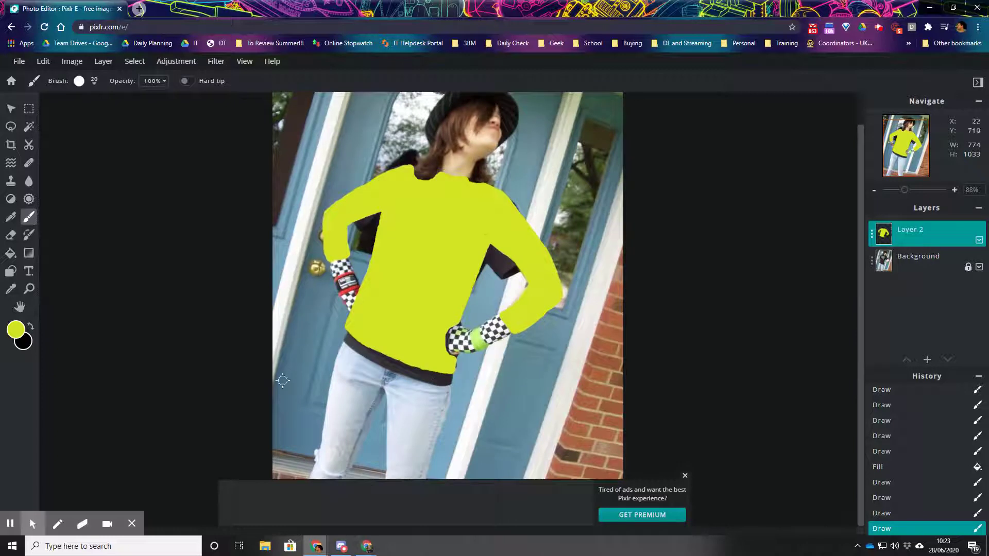
pyautogui.click(16, 329)
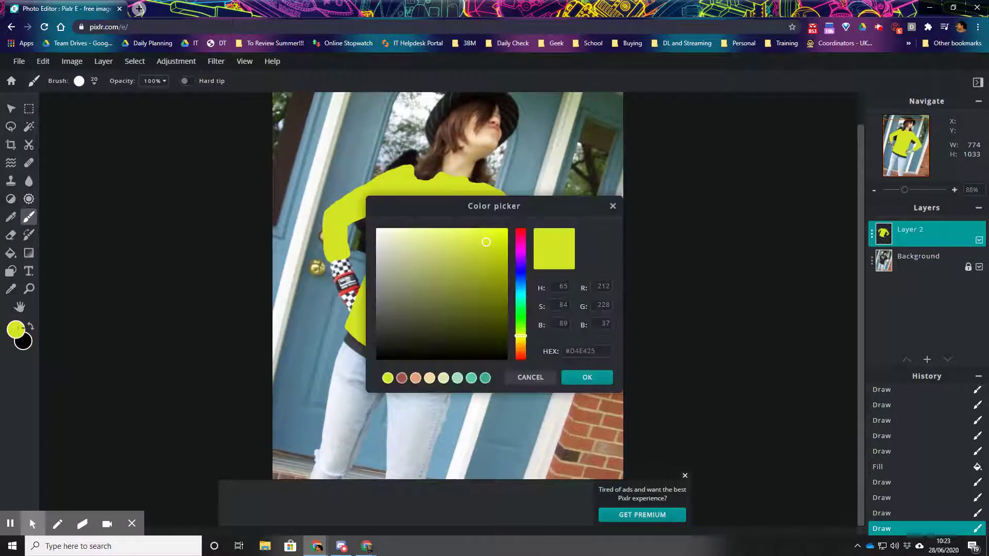
pyautogui.click(426, 352)
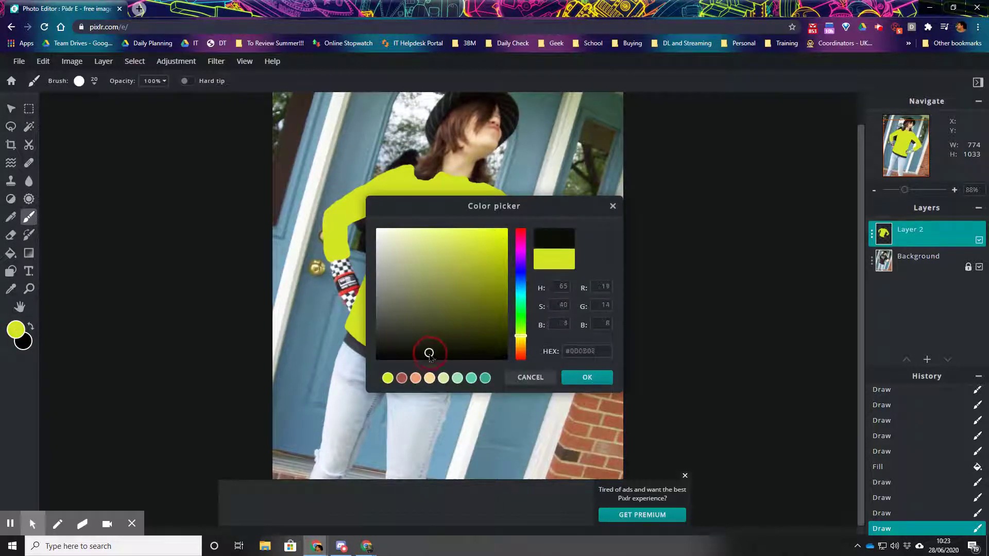
pyautogui.click(587, 378)
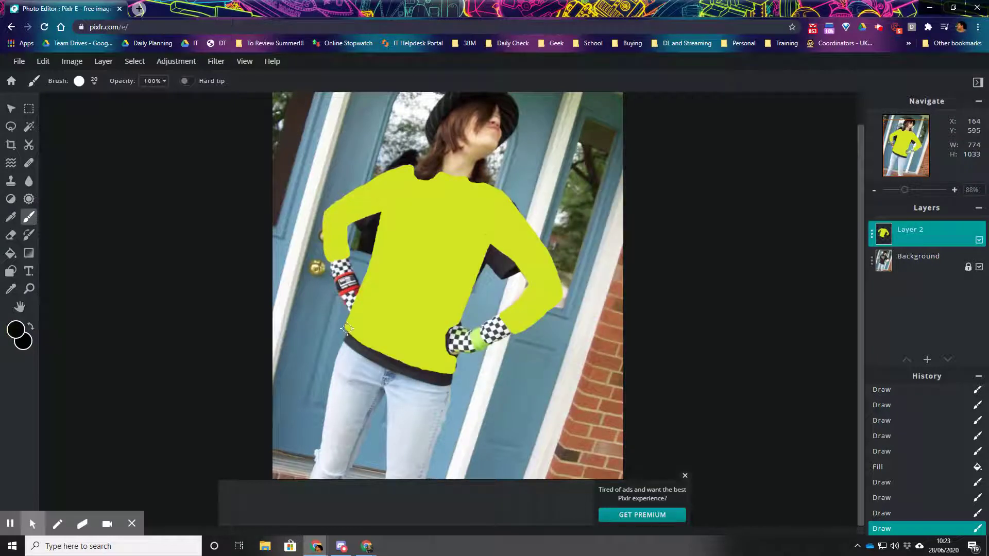
# Paint black outlines along the waist, down the outer edge of the leg below the green wristband, and along both inner legs
pyautogui.moveTo(347, 328)
pyautogui.mouseDown()
pyautogui.moveTo(372, 346)
pyautogui.moveTo(455, 369)
pyautogui.moveTo(412, 479)
pyautogui.mouseUp()
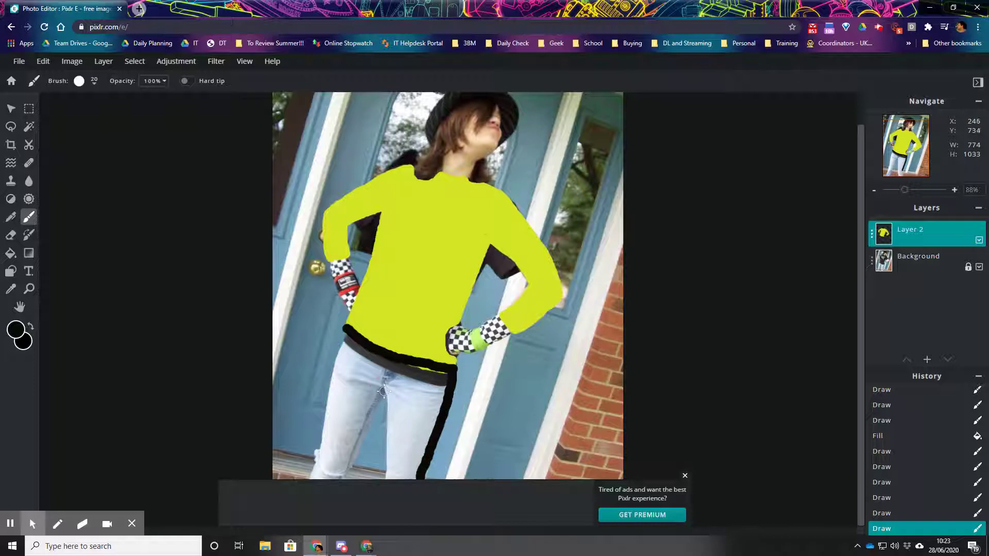
pyautogui.moveTo(384, 390); pyautogui.dragTo(385, 479)
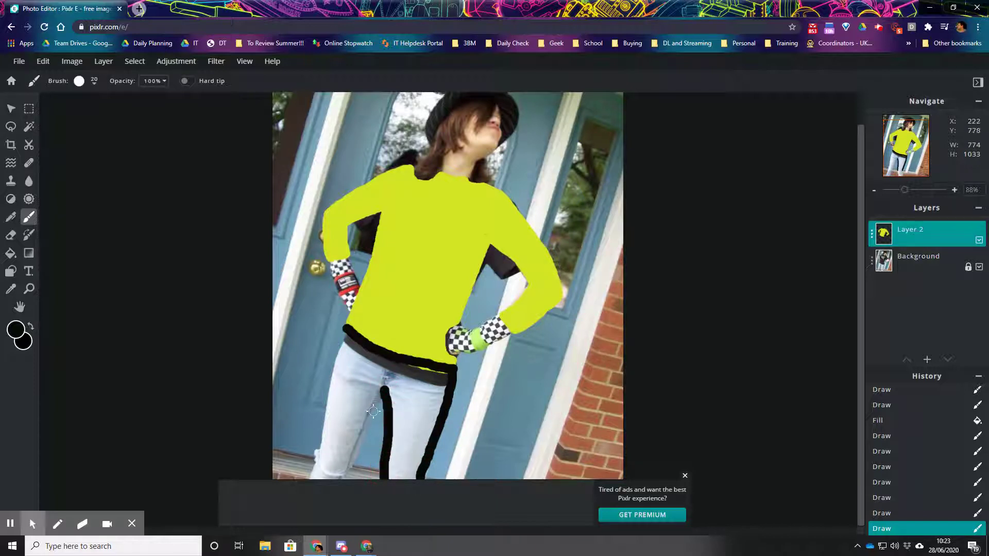
pyautogui.moveTo(383, 389); pyautogui.dragTo(337, 492)
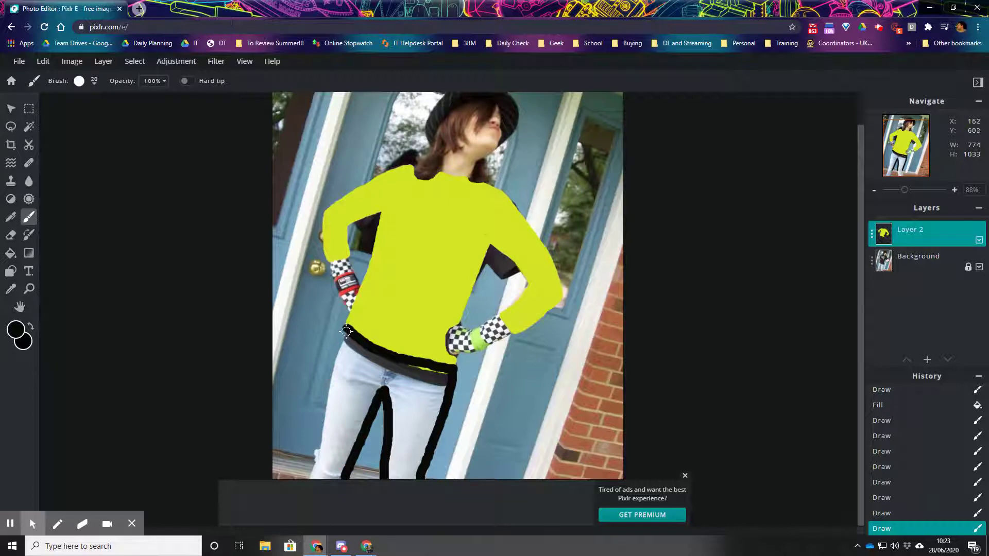
pyautogui.moveTo(346, 332); pyautogui.dragTo(334, 362)
pyautogui.moveTo(329, 383); pyautogui.dragTo(317, 435)
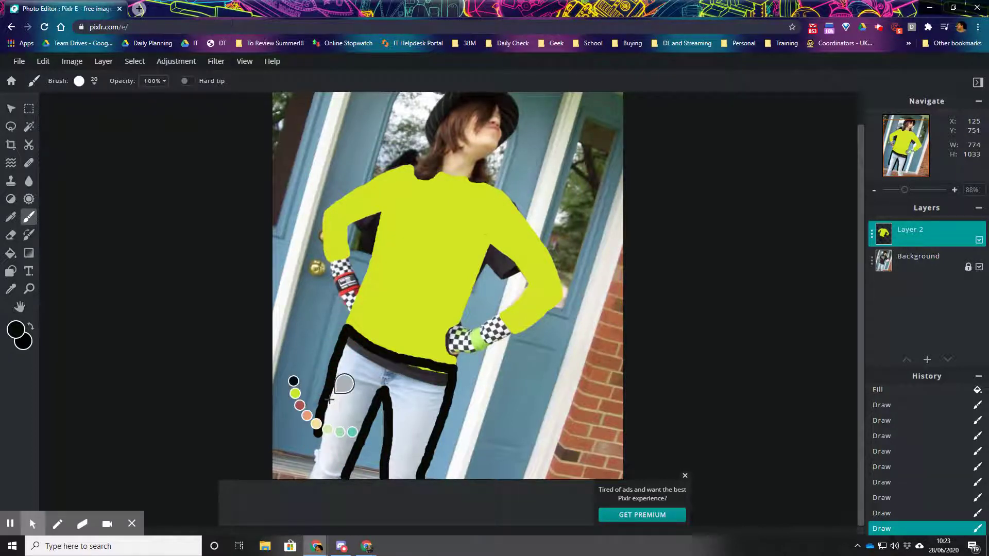
pyautogui.hotkey('ctrl', 'z')
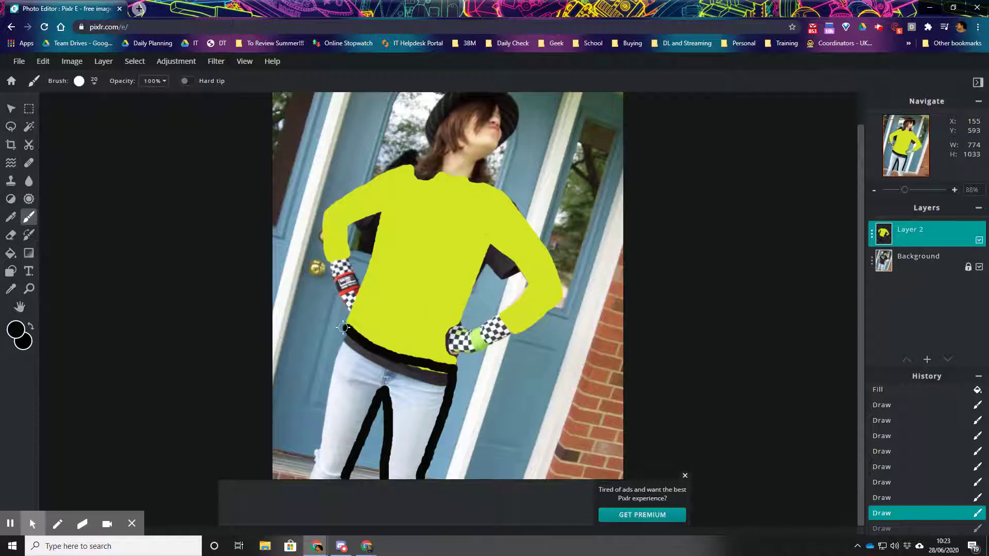
pyautogui.click(48, 62)
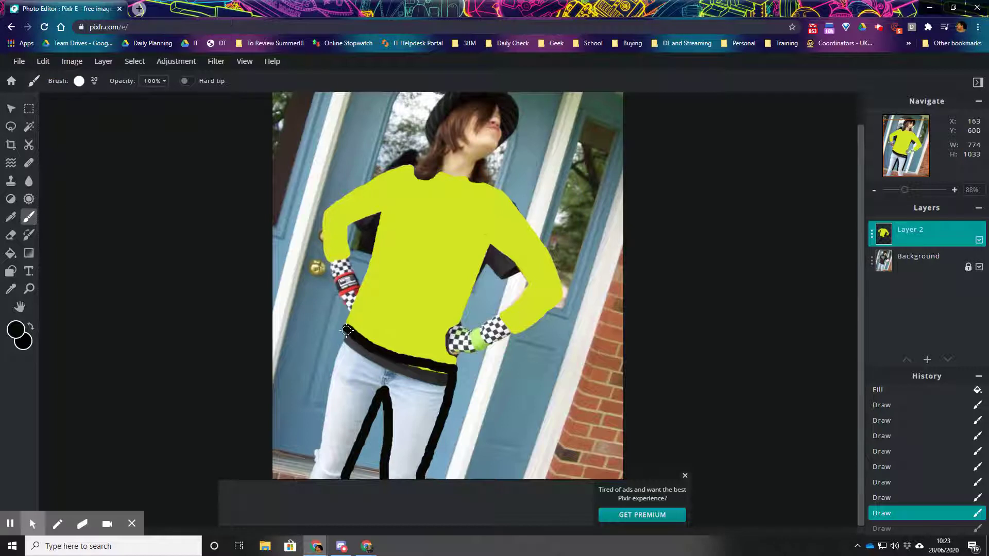
# Close the black trouser outline along the outer leg and hems, fill it with black and brush over the gaps left inside
pyautogui.moveTo(347, 333)
pyautogui.mouseDown()
pyautogui.moveTo(313, 483)
pyautogui.moveTo(327, 470)
pyautogui.moveTo(425, 473)
pyautogui.mouseUp()
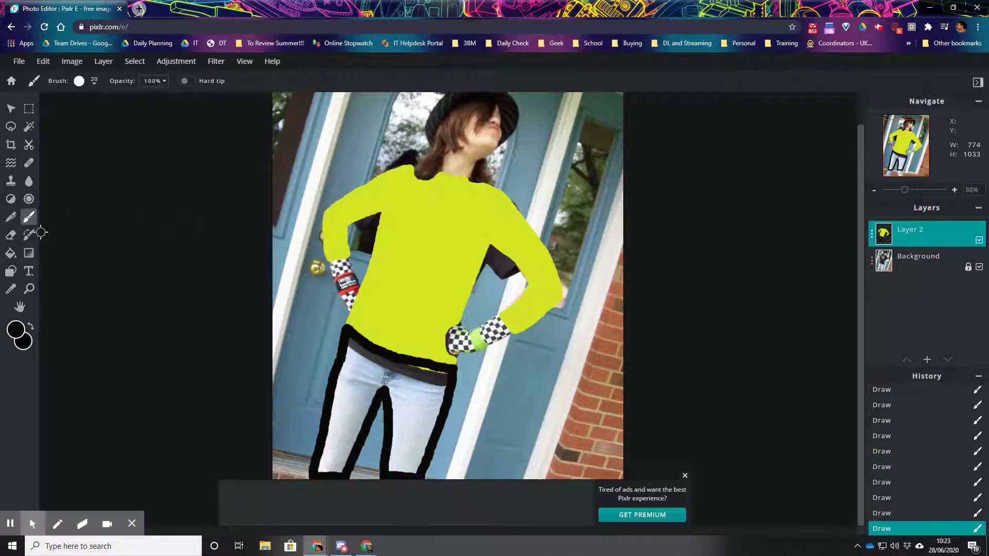
pyautogui.click(11, 253)
pyautogui.click(365, 362)
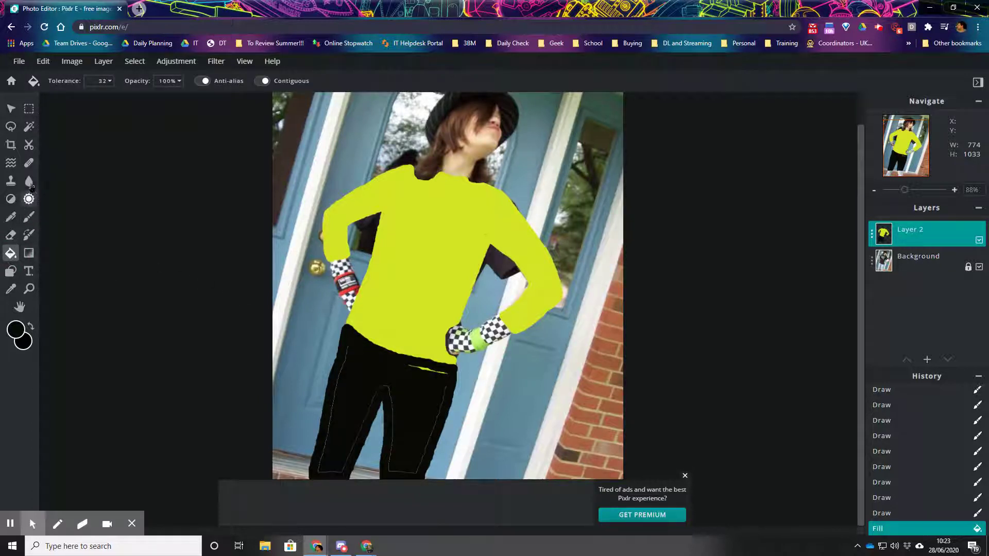
pyautogui.click(27, 217)
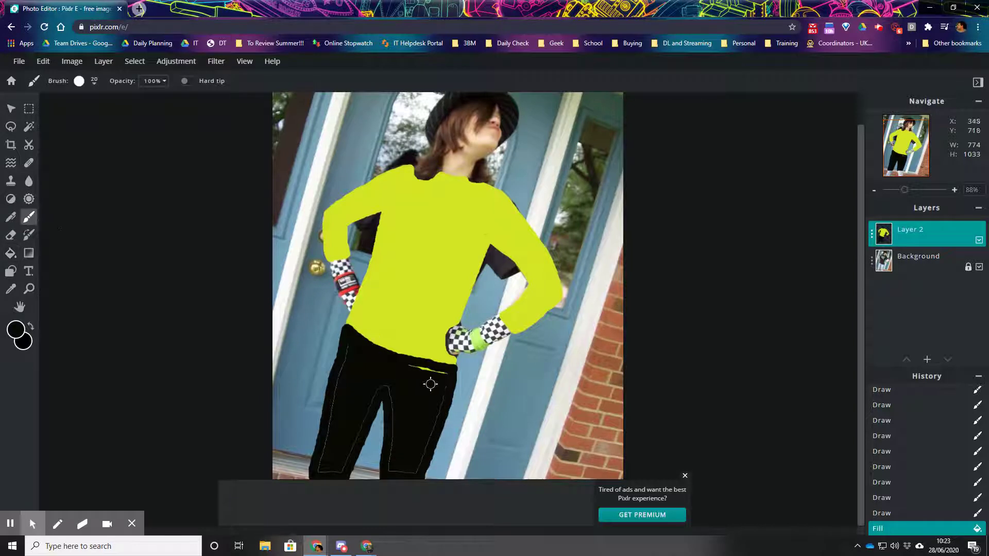
pyautogui.moveTo(422, 368)
pyautogui.mouseDown()
pyautogui.moveTo(349, 339)
pyautogui.moveTo(322, 466)
pyautogui.moveTo(337, 468)
pyautogui.moveTo(380, 391)
pyautogui.moveTo(393, 474)
pyautogui.moveTo(410, 468)
pyautogui.moveTo(438, 403)
pyautogui.moveTo(428, 368)
pyautogui.moveTo(443, 382)
pyautogui.moveTo(439, 399)
pyautogui.mouseUp()
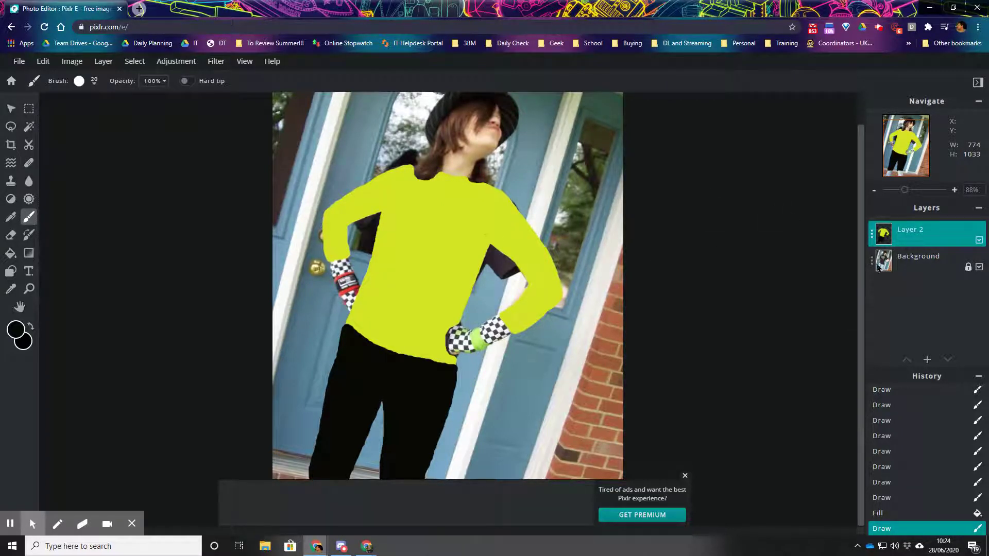
# Add an empty layer above the painted clothes and set the foreground colour to crimson red (#C0092E)
pyautogui.click(927, 359)
pyautogui.click(403, 298)
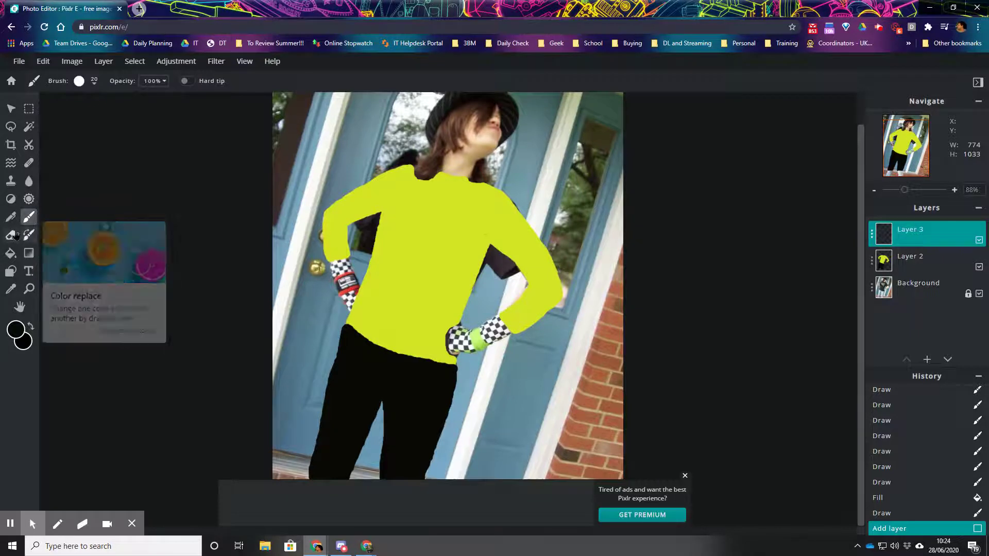
pyautogui.click(16, 328)
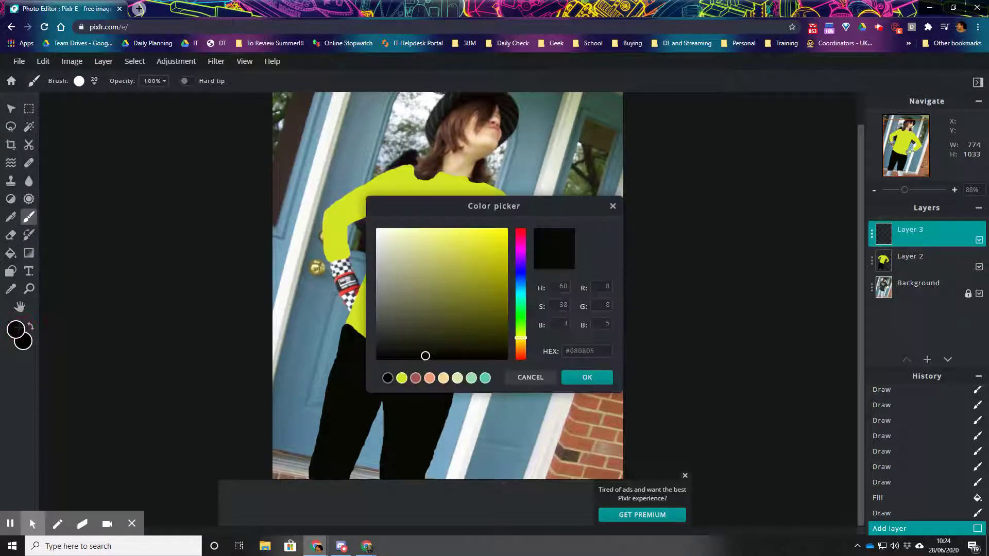
pyautogui.click(520, 236)
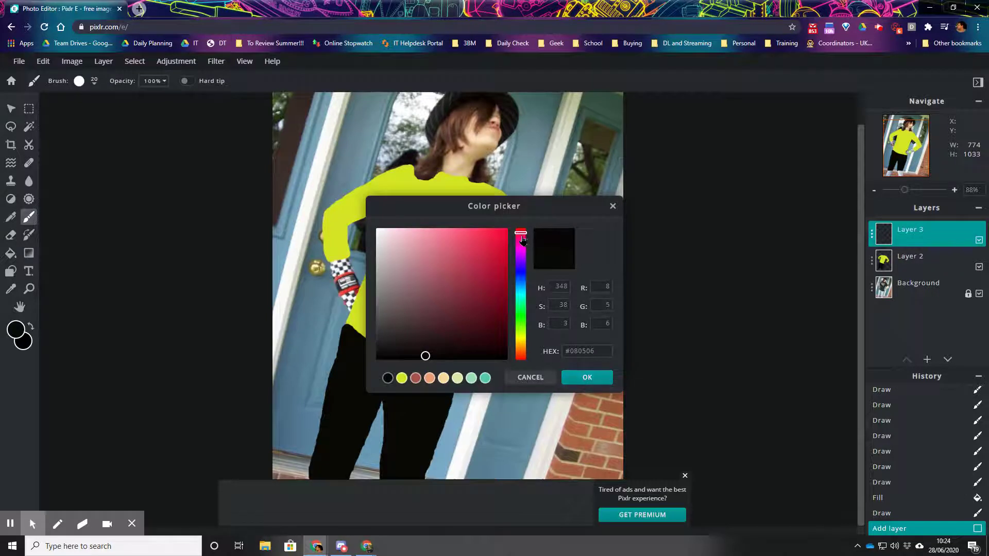
pyautogui.moveTo(427, 355); pyautogui.dragTo(502, 260)
pyautogui.click(573, 382)
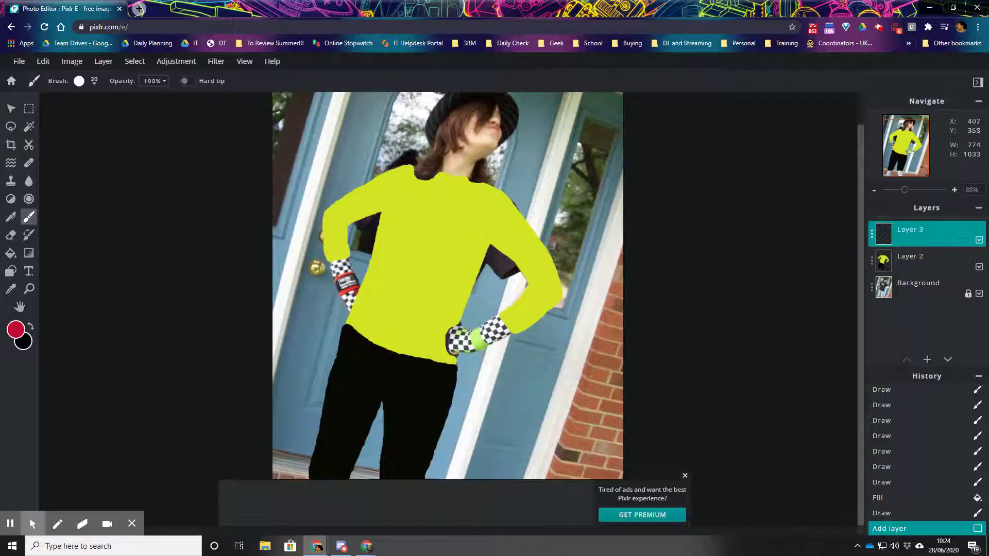
# Paint a red J with a short extra stem under its crossbar on the chest, and a red belt along the waist
pyautogui.moveTo(414, 209)
pyautogui.mouseDown()
pyautogui.moveTo(473, 216)
pyautogui.moveTo(444, 225)
pyautogui.moveTo(443, 250)
pyautogui.moveTo(414, 257)
pyautogui.mouseUp()
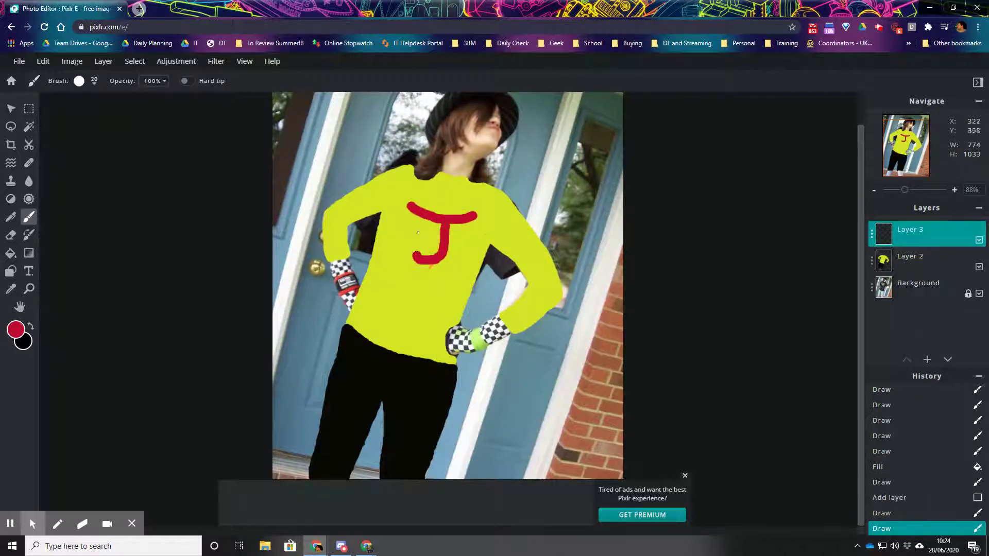
pyautogui.moveTo(420, 222); pyautogui.dragTo(420, 237)
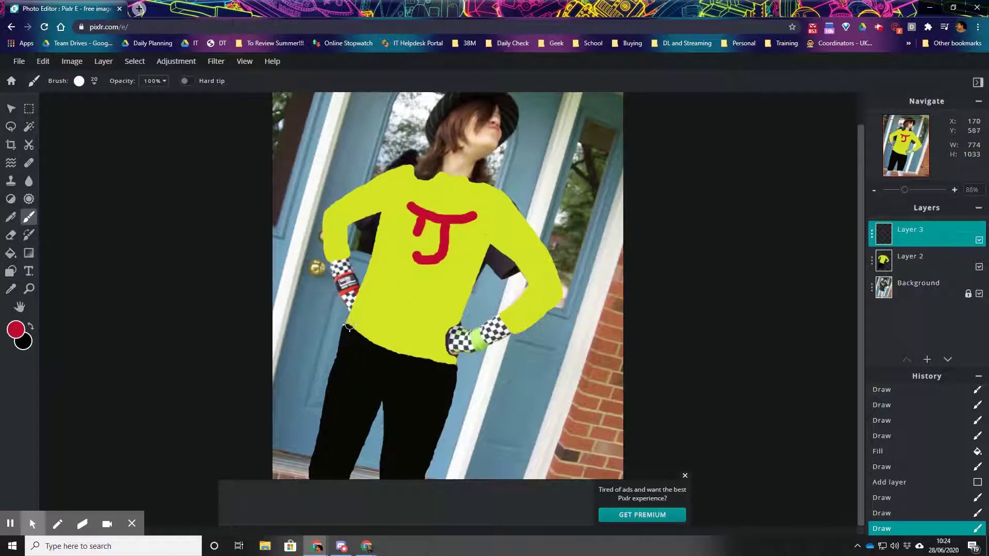
pyautogui.moveTo(348, 326)
pyautogui.mouseDown()
pyautogui.moveTo(403, 356)
pyautogui.moveTo(453, 361)
pyautogui.moveTo(347, 324)
pyautogui.mouseUp()
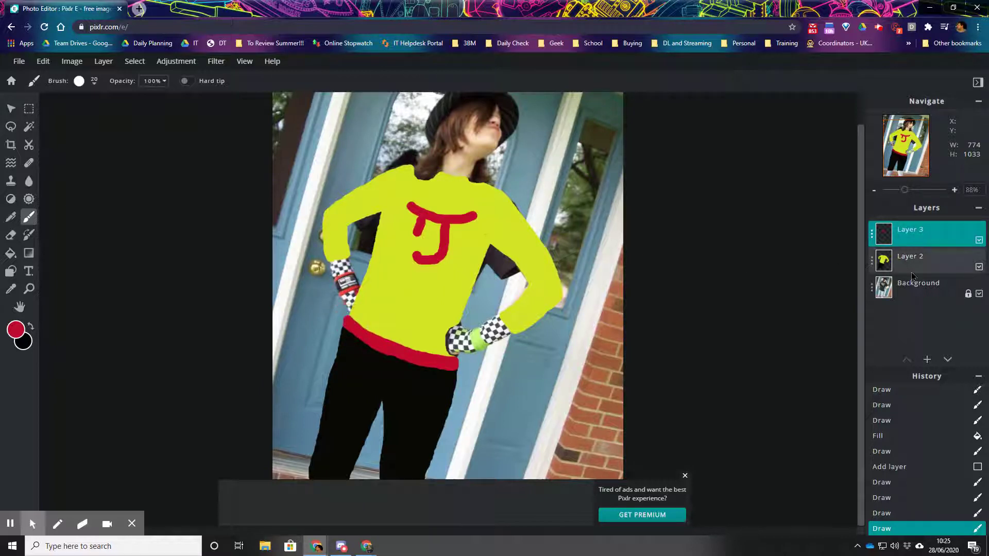
# Hide and show Layer 3 and Layer 2 in turn to check what is painted on each
pyautogui.click(924, 262)
pyautogui.click(930, 239)
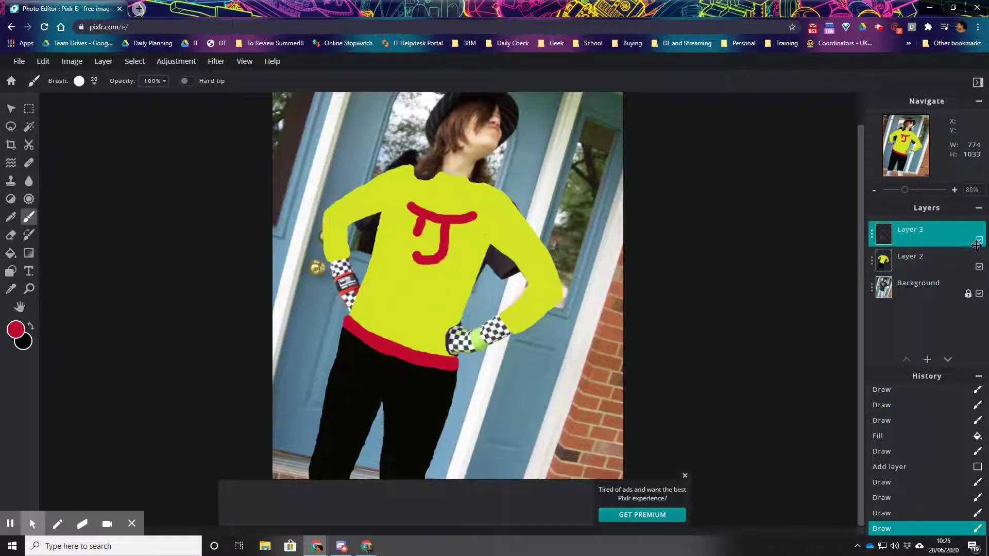
pyautogui.click(979, 241)
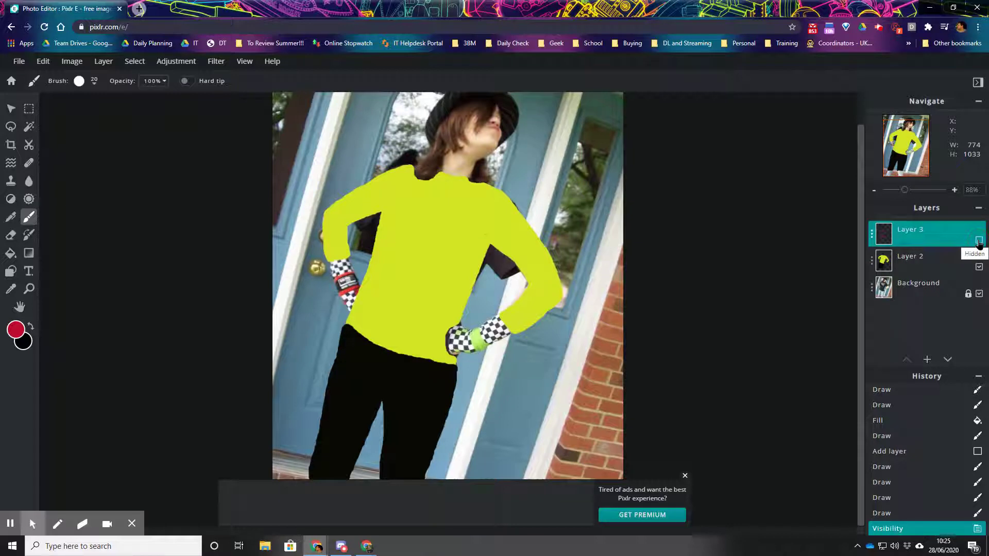
pyautogui.click(978, 241)
pyautogui.click(979, 267)
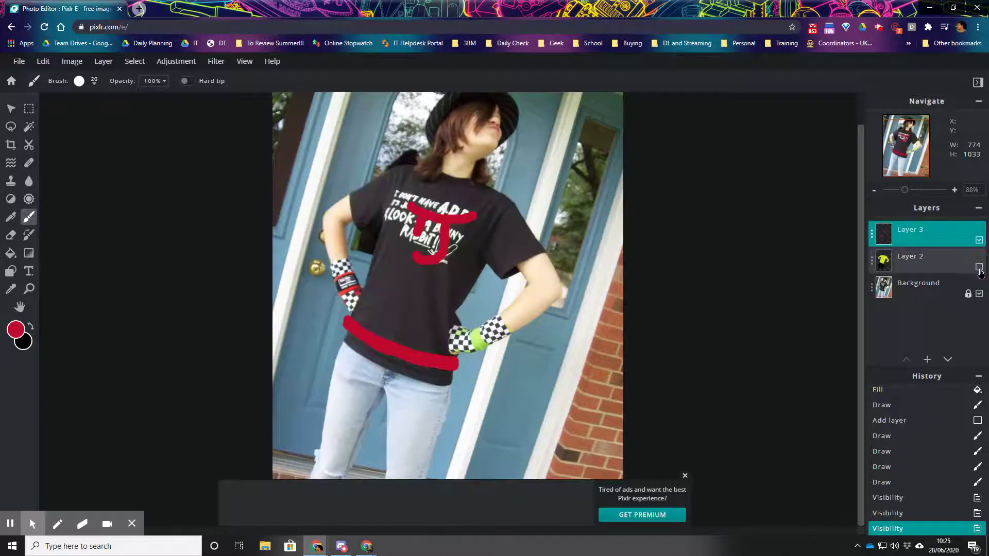
pyautogui.click(978, 268)
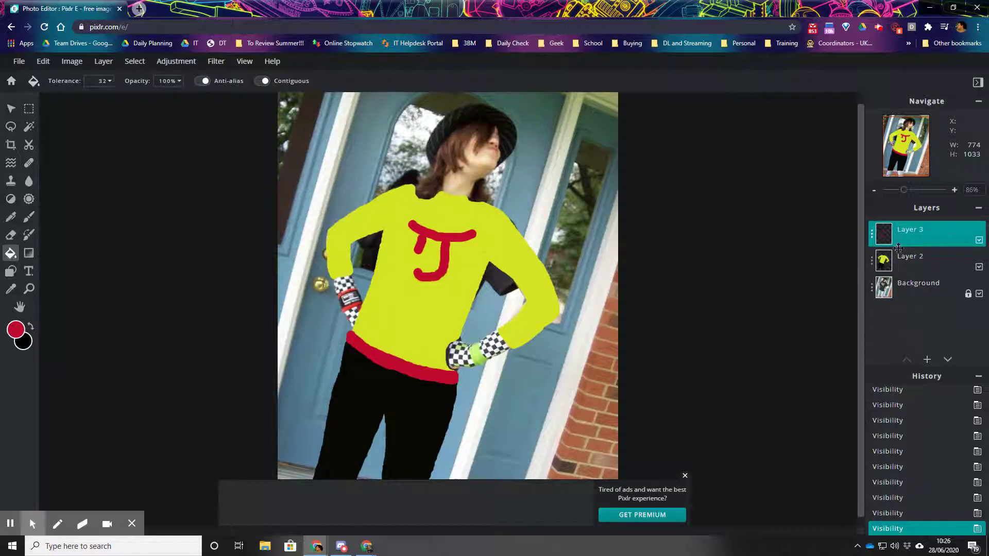
# Select Layer 2 and add another empty layer for the clothing shading
pyautogui.click(926, 265)
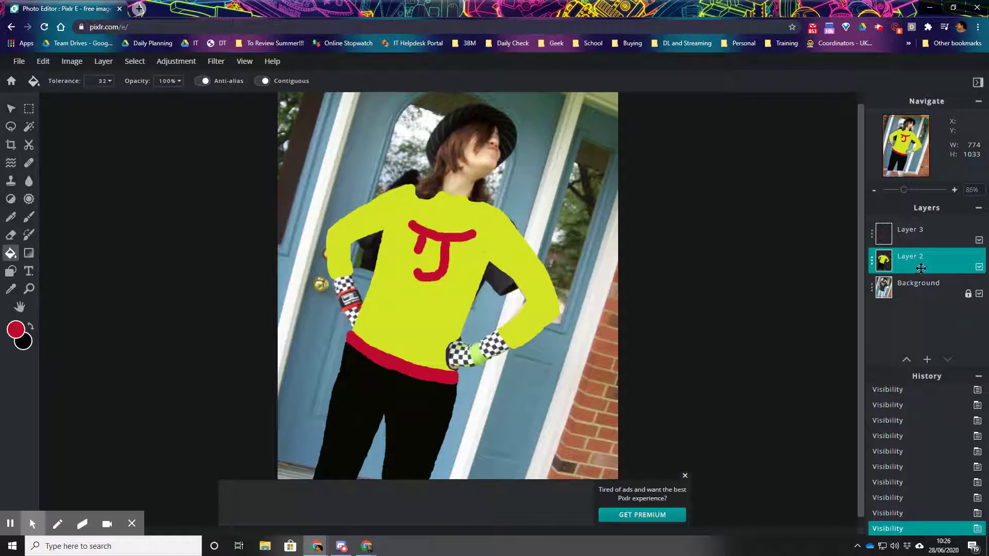
pyautogui.click(927, 359)
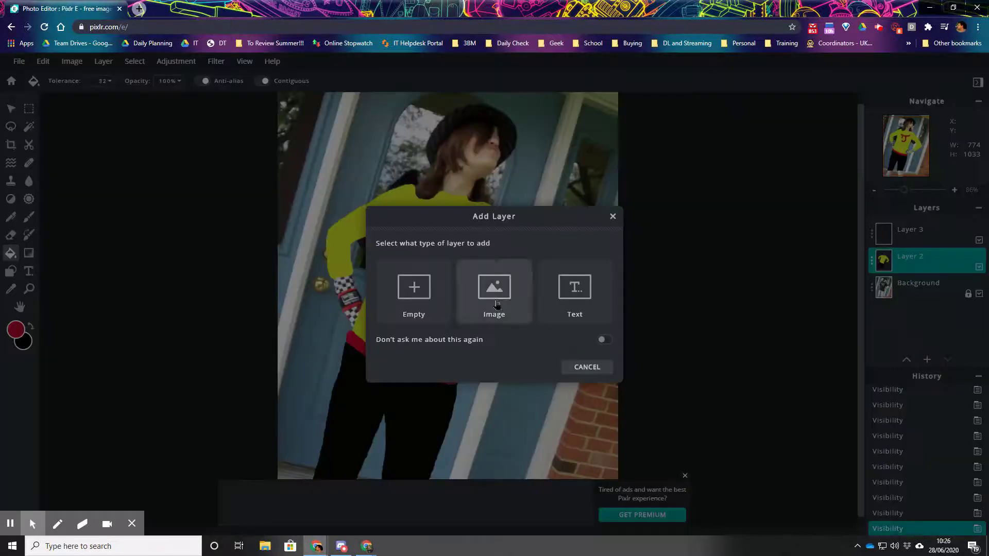
pyautogui.click(417, 293)
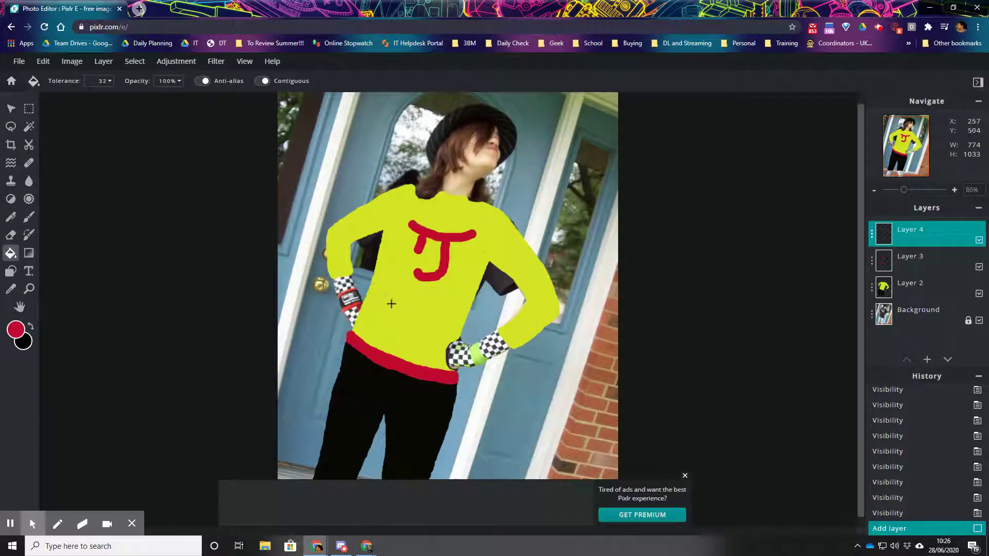
# Sample the shirt's yellow-green as the foreground colour and make it slightly more saturated (#D0E20B)
pyautogui.click(16, 330)
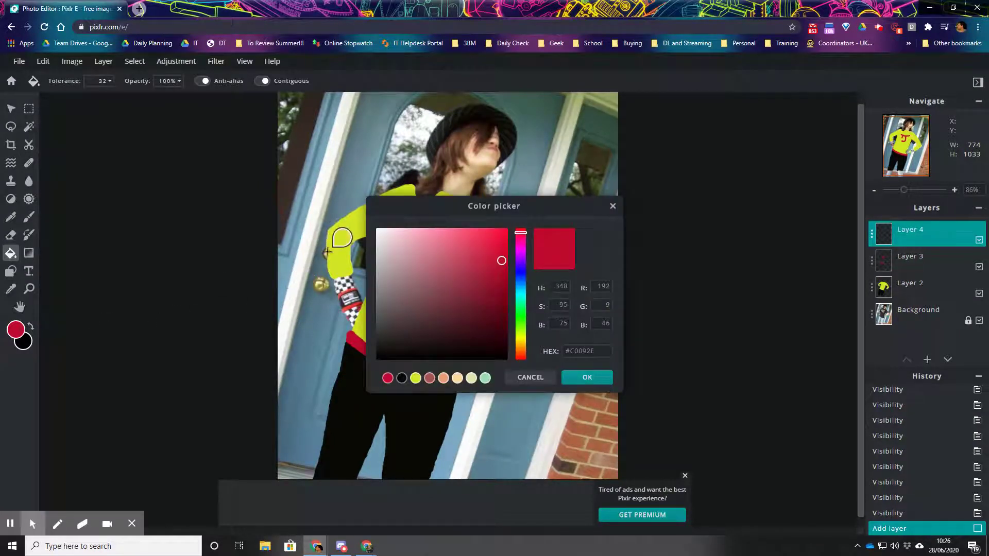
pyautogui.moveTo(419, 224); pyautogui.dragTo(570, 163)
pyautogui.click(392, 202)
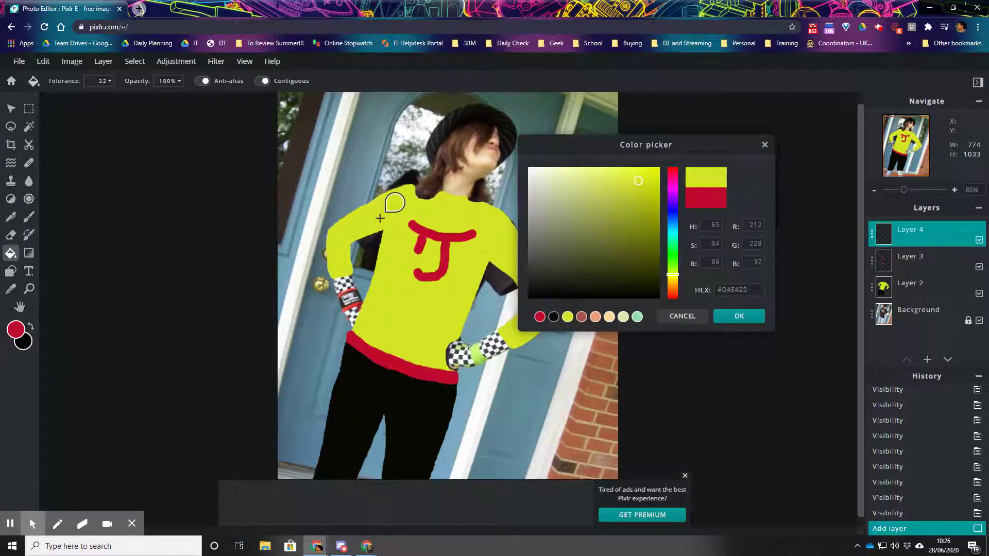
pyautogui.click(642, 183)
pyautogui.moveTo(641, 185)
pyautogui.mouseDown()
pyautogui.moveTo(593, 188)
pyautogui.moveTo(650, 183)
pyautogui.mouseUp()
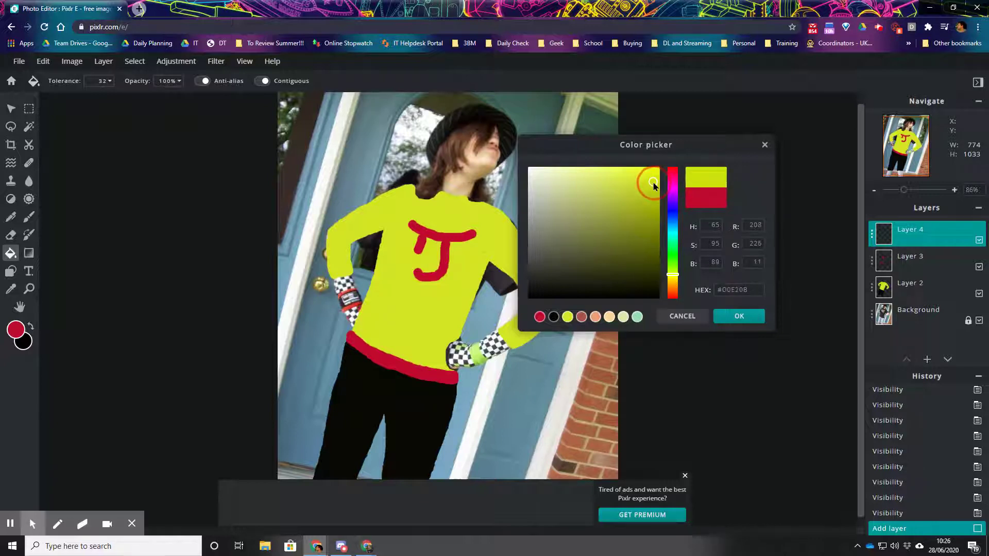
pyautogui.click(739, 315)
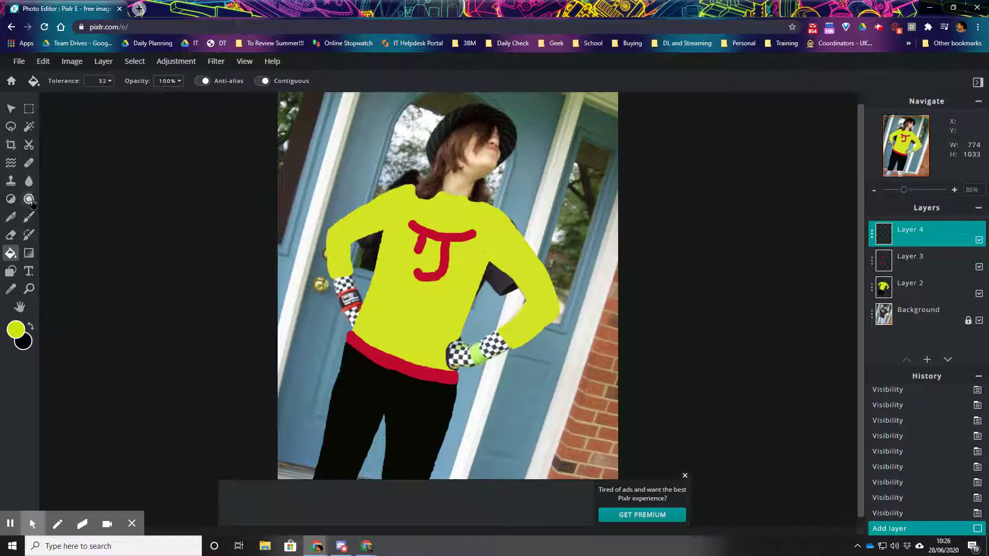
# Choose the soft 20 px brush with 25% softness and paint along the inner edge of the sleeve above the green wristband
pyautogui.click(29, 217)
pyautogui.click(95, 83)
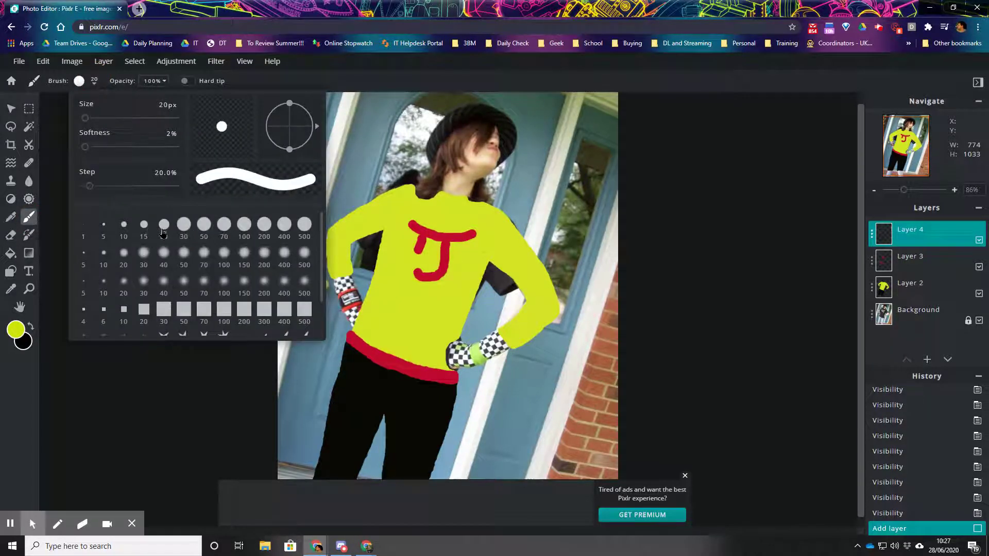
pyautogui.click(164, 232)
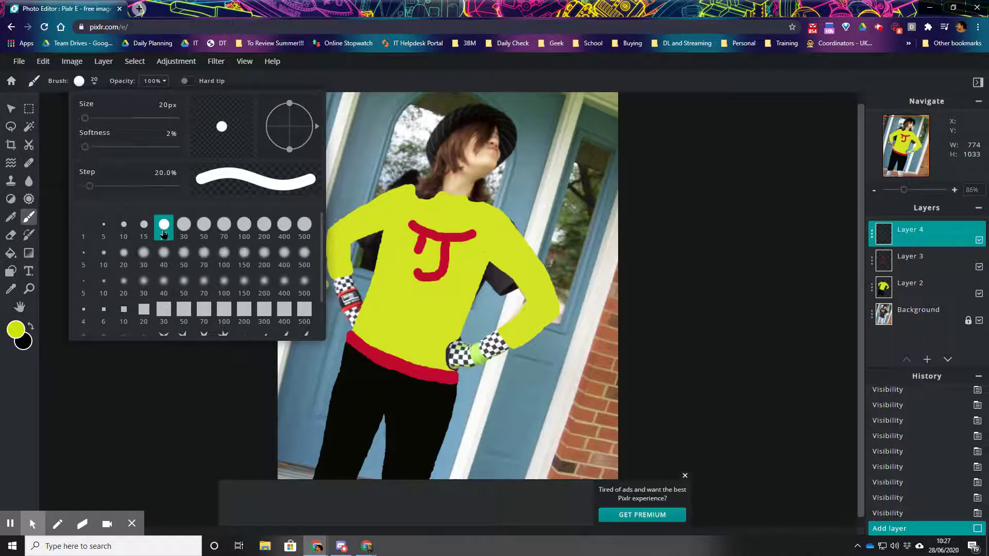
pyautogui.click(144, 256)
pyautogui.click(124, 257)
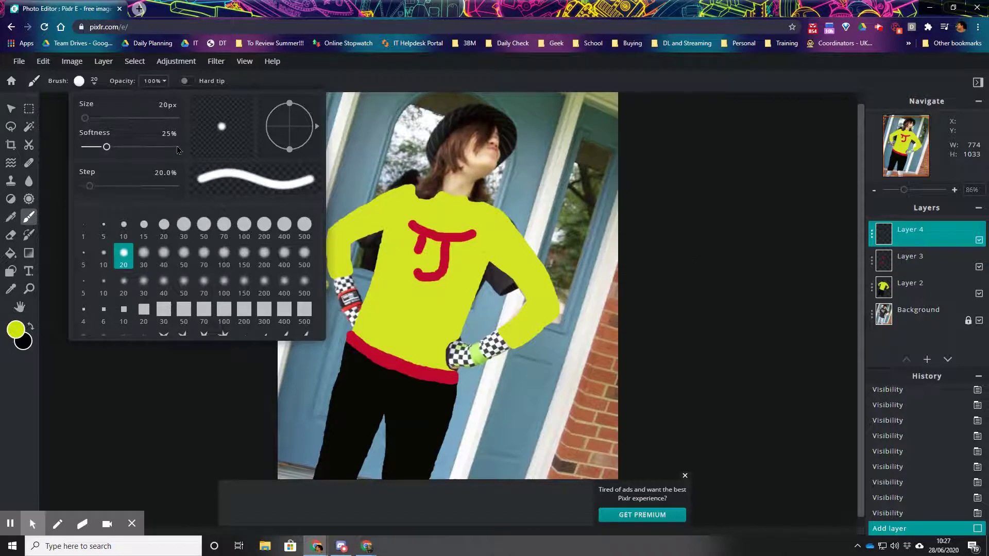
pyautogui.click(672, 262)
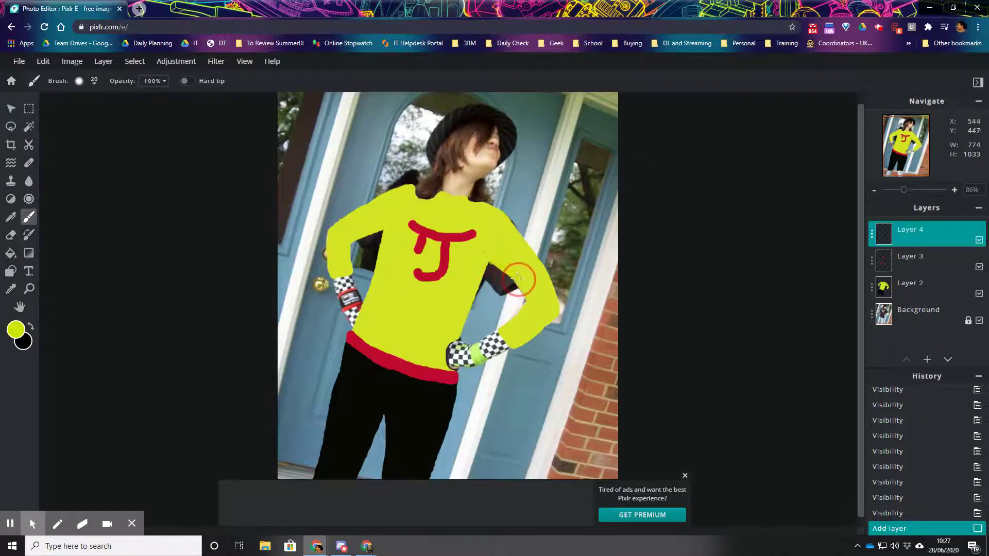
pyautogui.click(527, 293)
pyautogui.moveTo(493, 260); pyautogui.dragTo(539, 309)
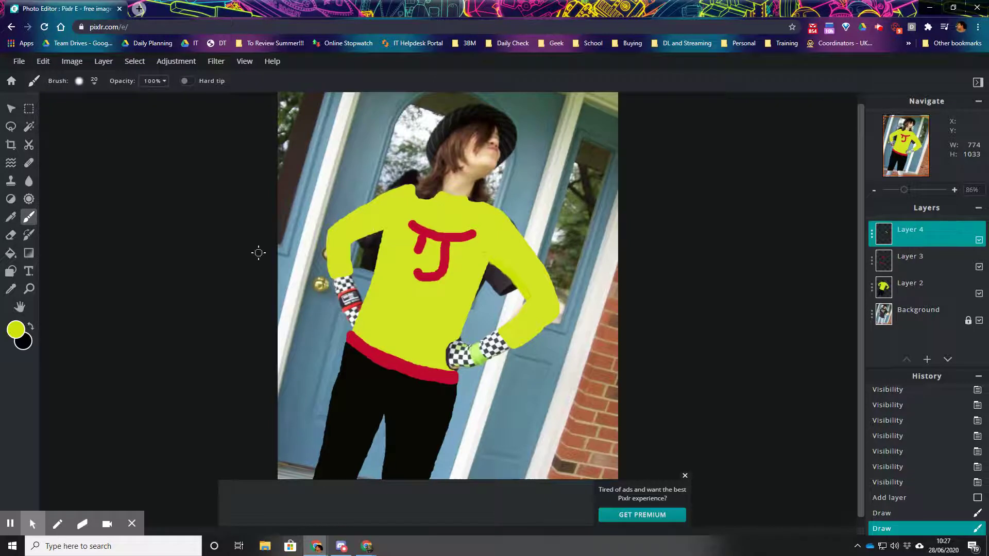
# Darken the foreground yellow-green to hue 65, saturation 97 and brightness 76
pyautogui.click(16, 330)
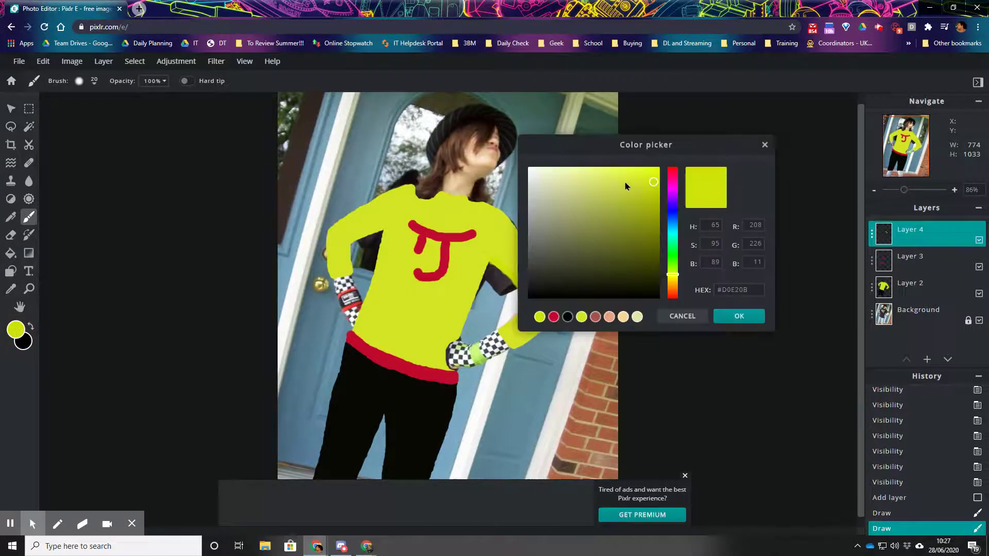
pyautogui.moveTo(652, 185); pyautogui.dragTo(655, 199)
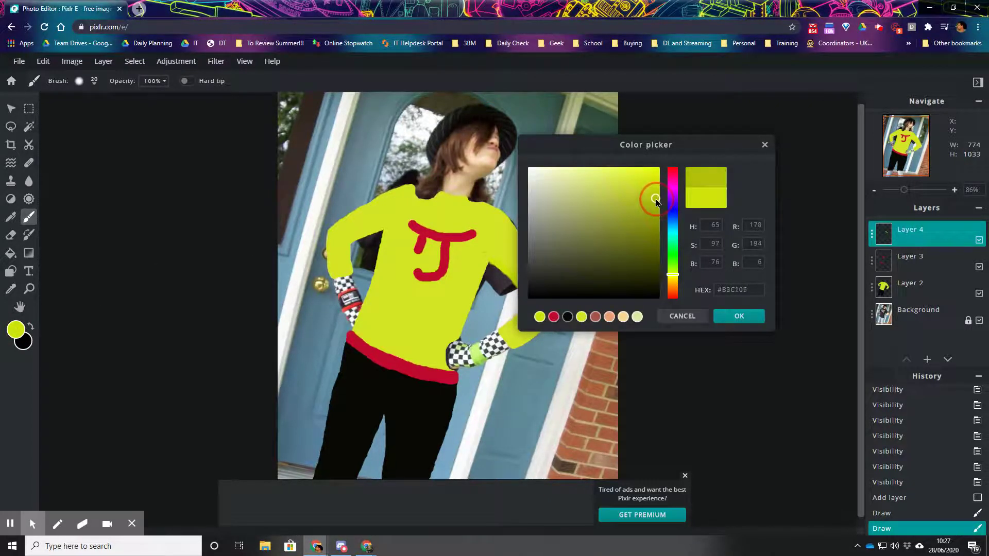
pyautogui.click(739, 316)
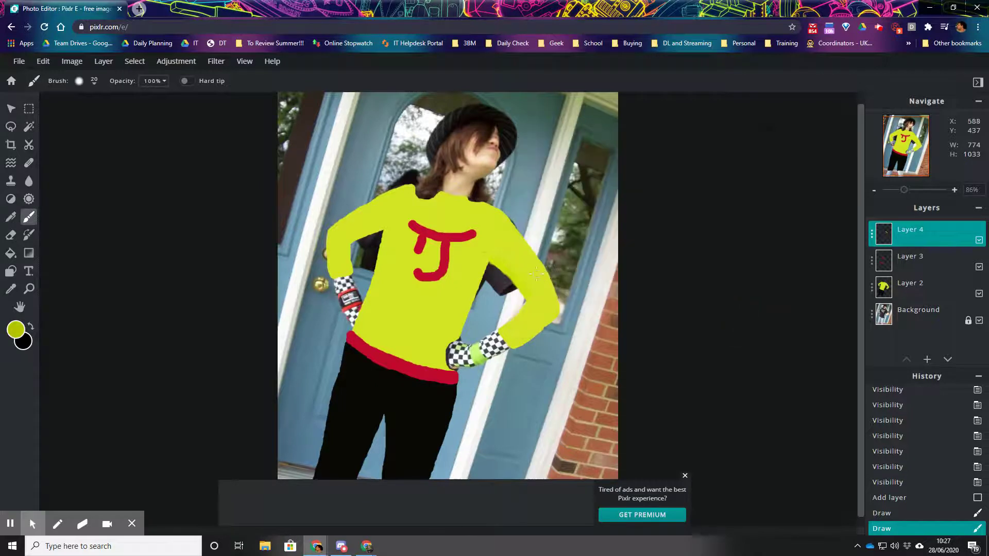
# Paint darker shading inside the sleeve above the green wristband, down the adjoining side of the torso, and along the opposite shoulder and upper arm
pyautogui.moveTo(492, 261); pyautogui.dragTo(520, 299)
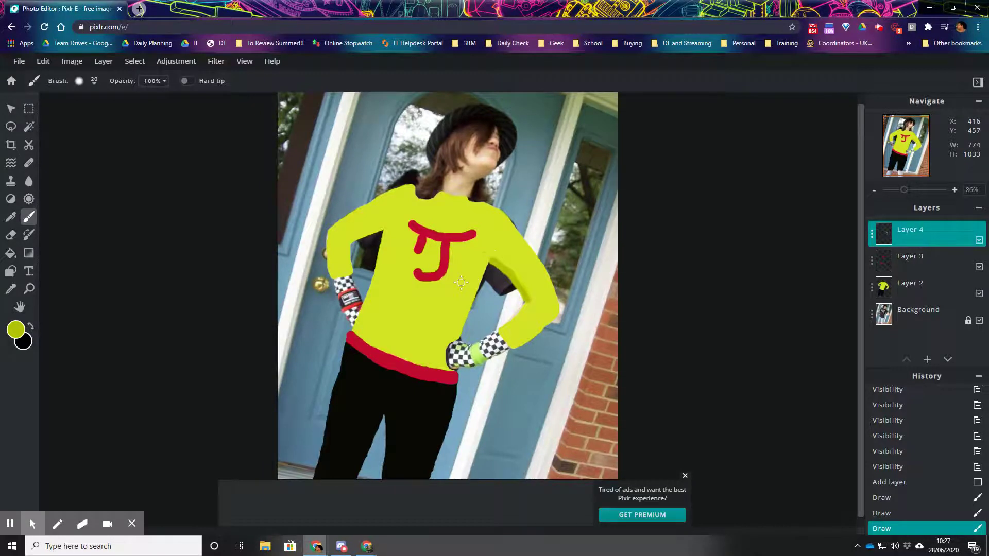
pyautogui.moveTo(487, 261); pyautogui.dragTo(454, 339)
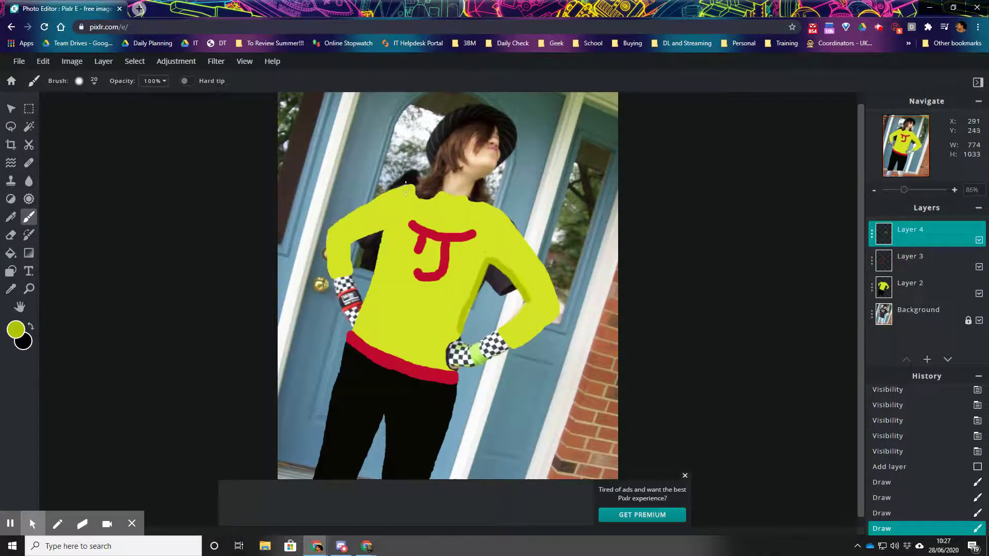
pyautogui.moveTo(412, 189)
pyautogui.mouseDown()
pyautogui.moveTo(375, 194)
pyautogui.moveTo(327, 227)
pyautogui.moveTo(329, 238)
pyautogui.mouseUp()
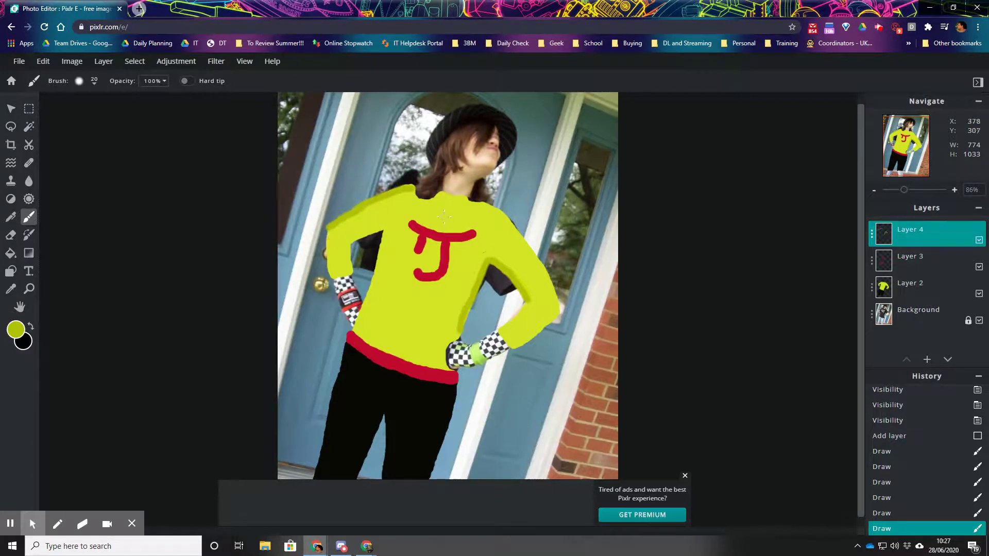
pyautogui.click(327, 231)
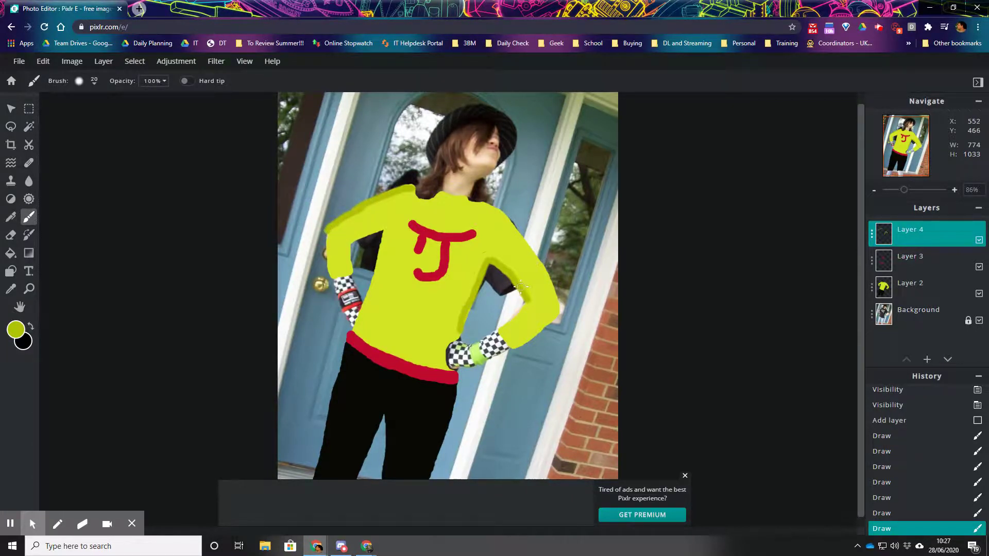